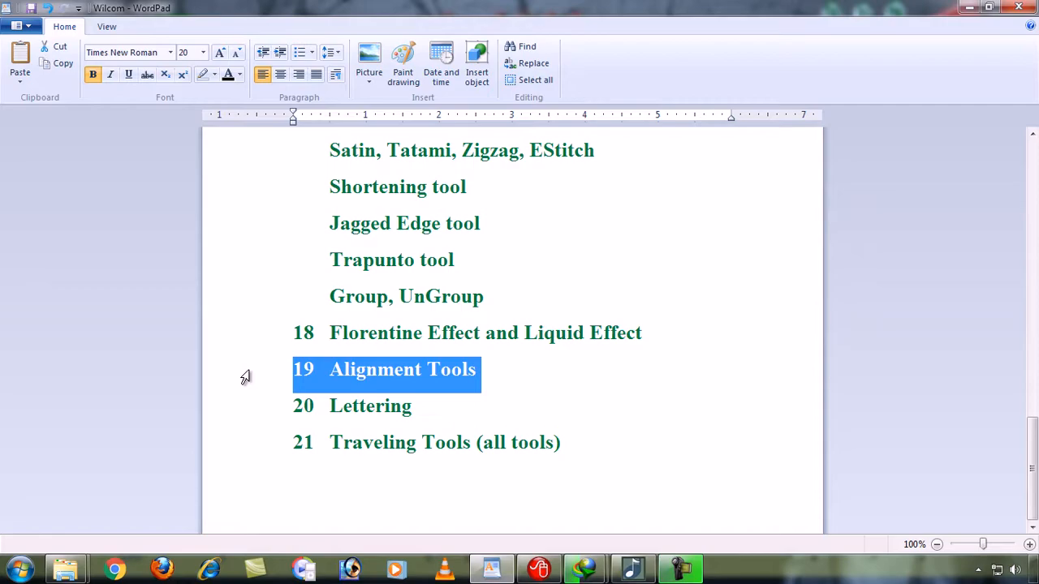
Step: Switch to Wilcom ES-65 Designer and draw a vector circle about 12 mm in diameter, up and to the left of the design origin
{"action": "left_click", "coordinate": [968, 7]}
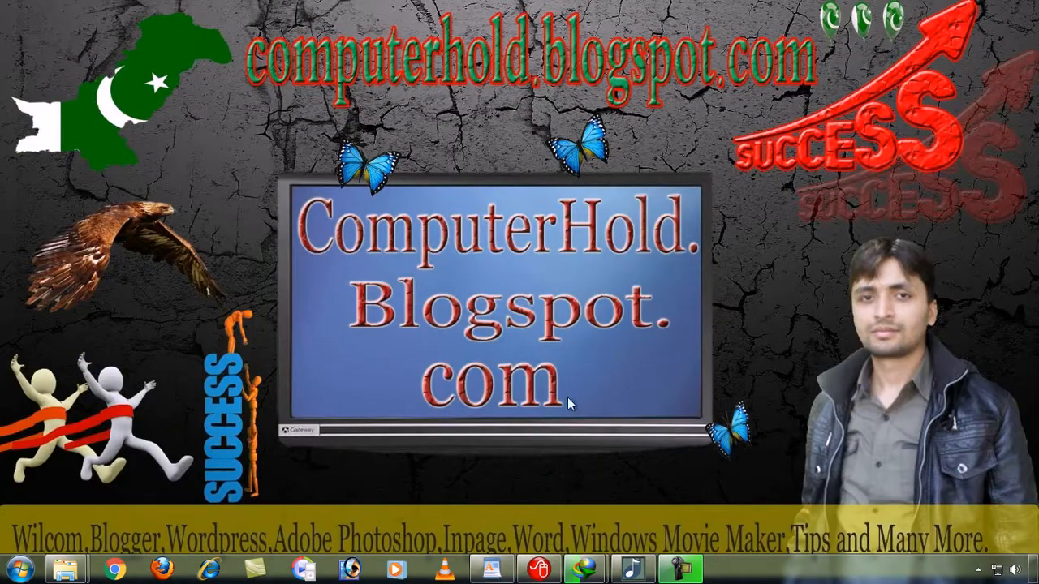
{"action": "left_click", "coordinate": [539, 570]}
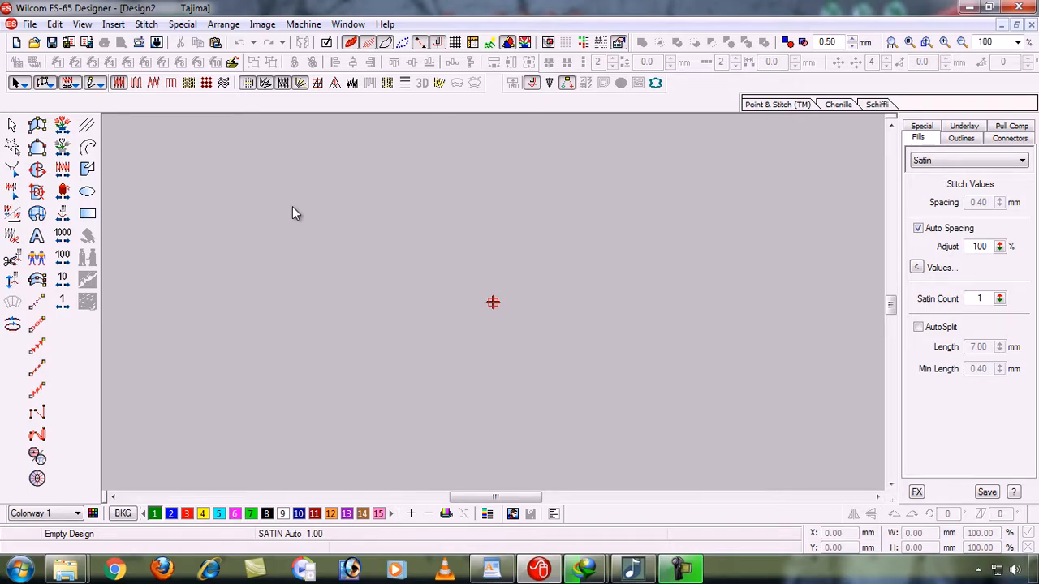
{"action": "left_click", "coordinate": [87, 191]}
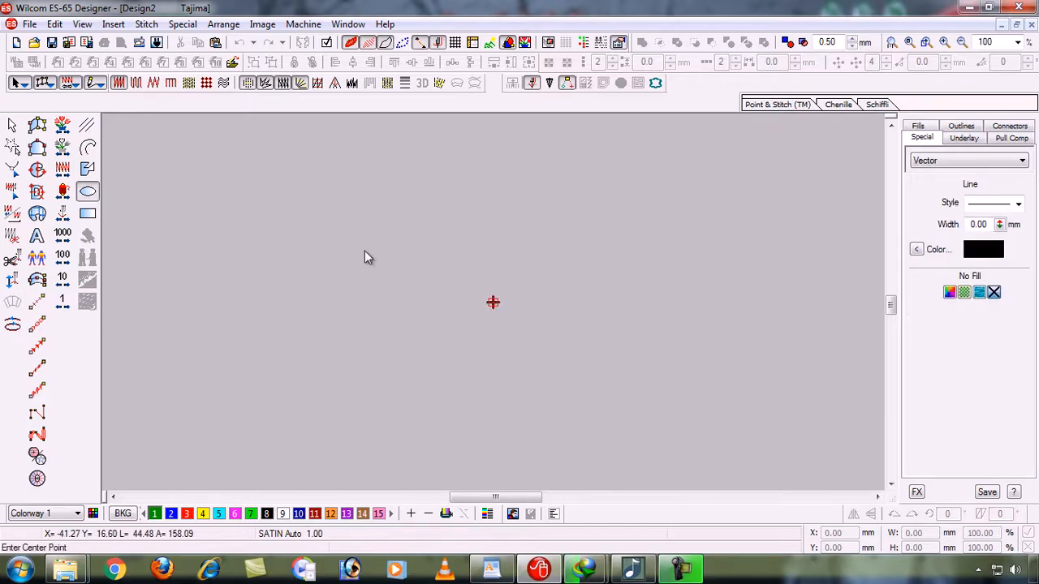
{"action": "left_click", "coordinate": [309, 230]}
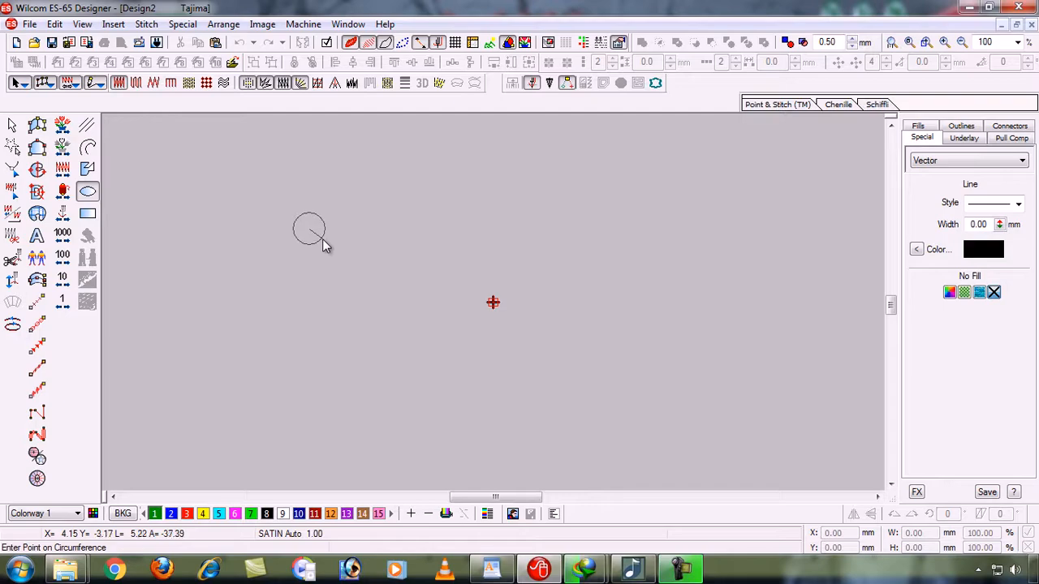
{"action": "left_click", "coordinate": [324, 242]}
{"action": "key", "text": "Return"}
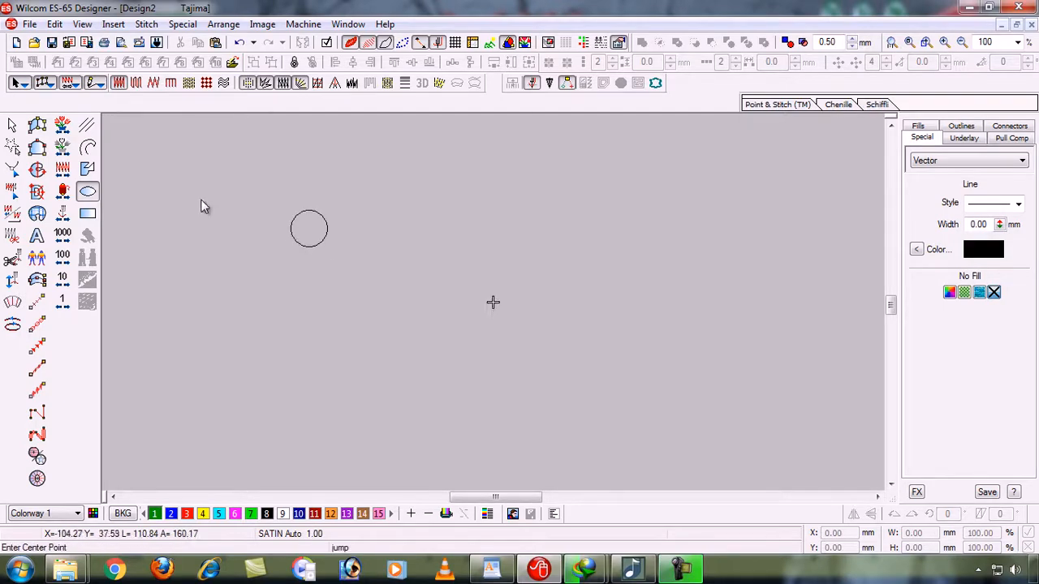
Step: Convert the circle outline into a satin Complex Fill object with entry and exit points and a stitch angle
{"action": "left_click", "coordinate": [12, 124]}
{"action": "left_click", "coordinate": [35, 166]}
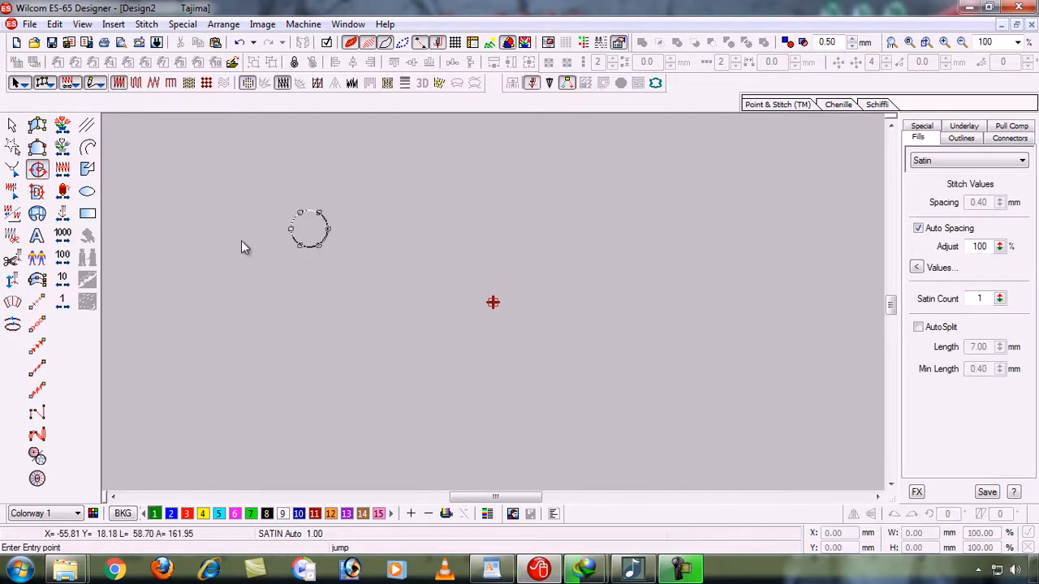
{"action": "key", "text": "Return"}
{"action": "key", "text": "Return"}
{"action": "left_click", "coordinate": [352, 222]}
{"action": "left_click", "coordinate": [234, 246]}
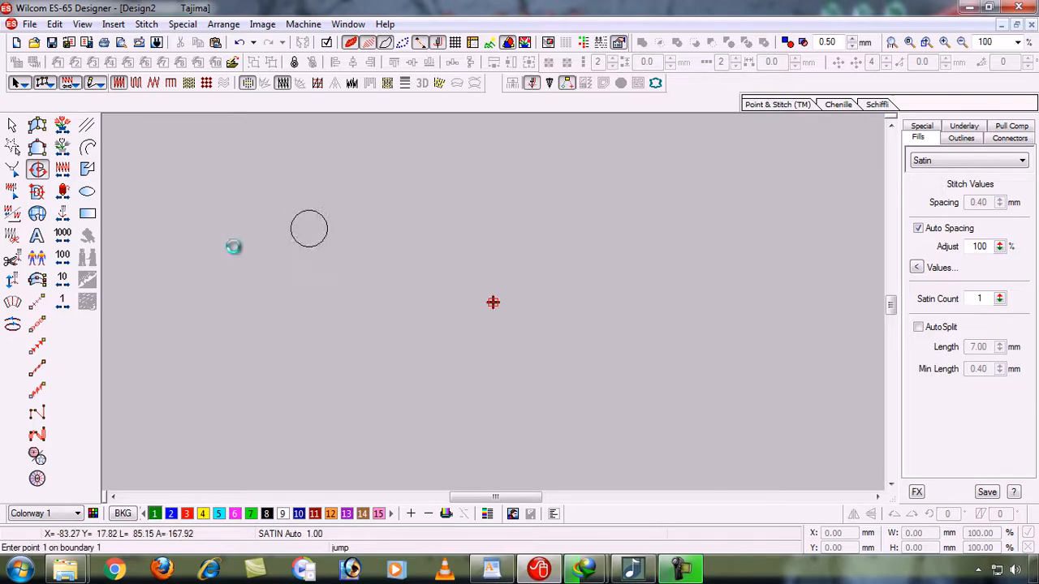
Step: Recolour the filled circle with dark blue, colour 10 of the palette, and deselect it
{"action": "left_click", "coordinate": [12, 124]}
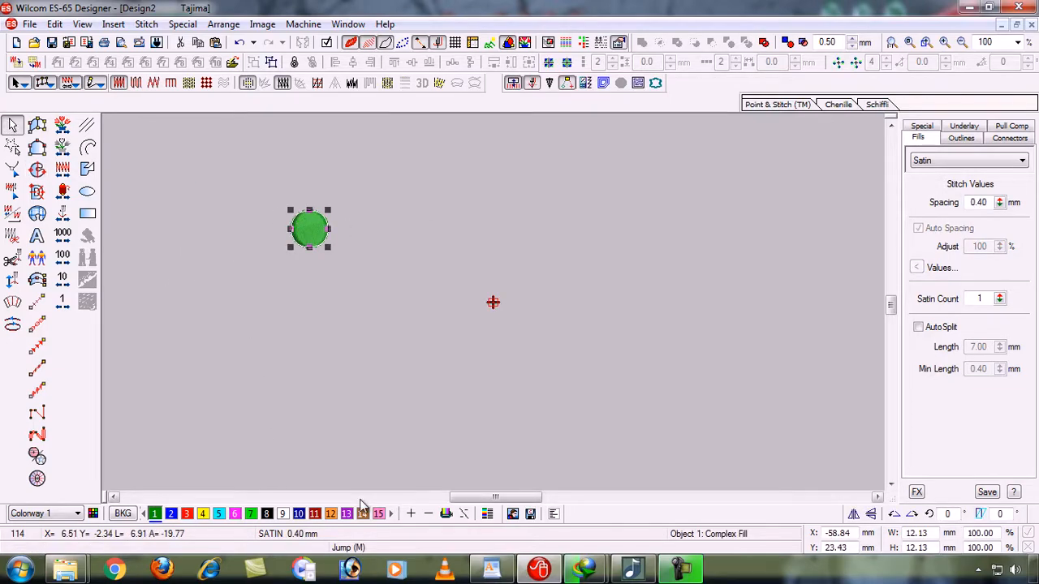
{"action": "left_click", "coordinate": [267, 513]}
{"action": "left_click", "coordinate": [299, 514]}
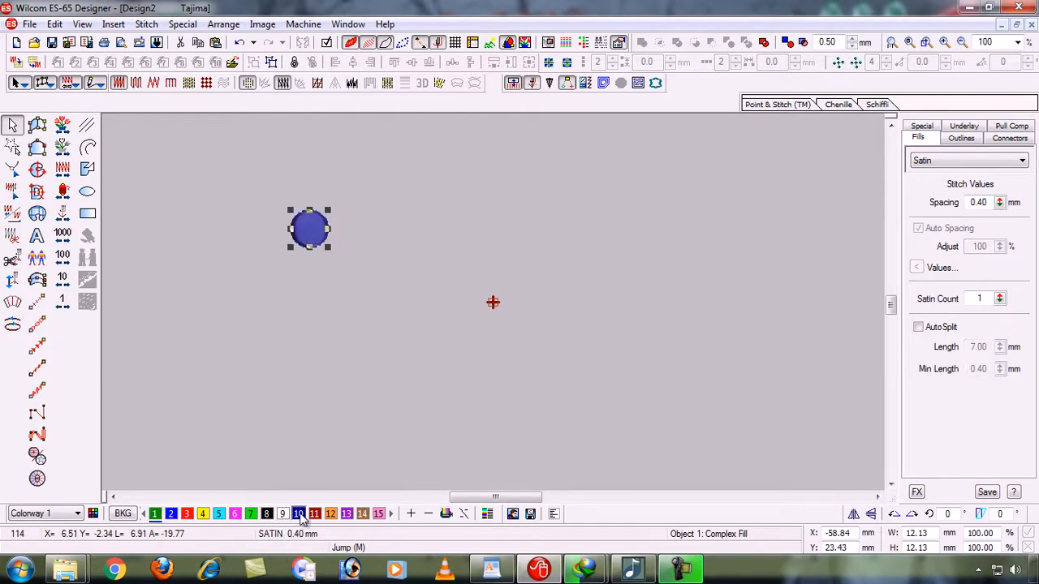
{"action": "left_click", "coordinate": [410, 383]}
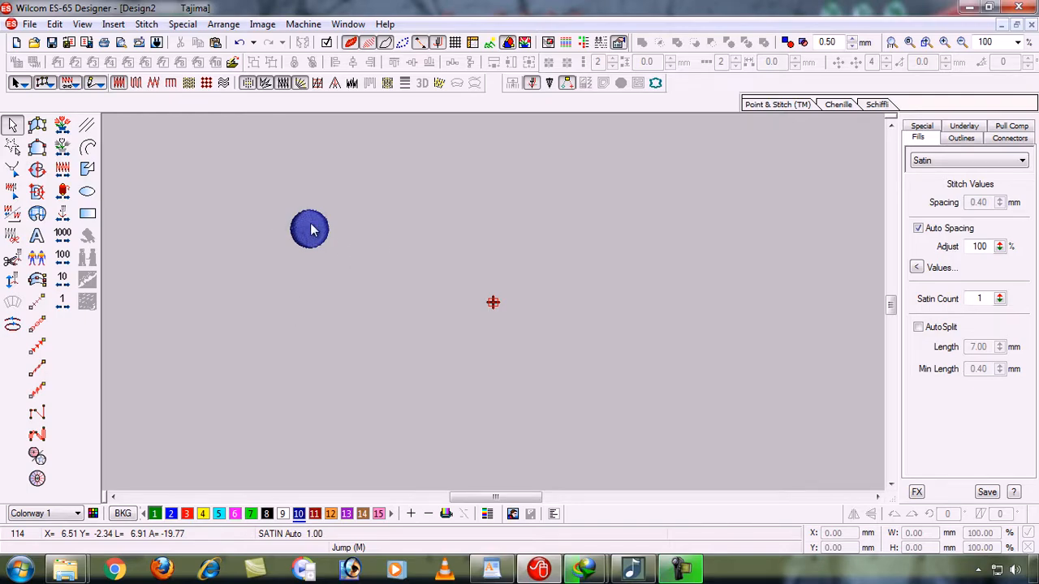
Step: Place eight copies of the blue circle in a loose, uneven row extending to the right of the original
{"action": "left_click_drag", "start_coordinate": [313, 230], "coordinate": [706, 199]}
{"action": "left_click_drag", "start_coordinate": [729, 244], "coordinate": [729, 240]}
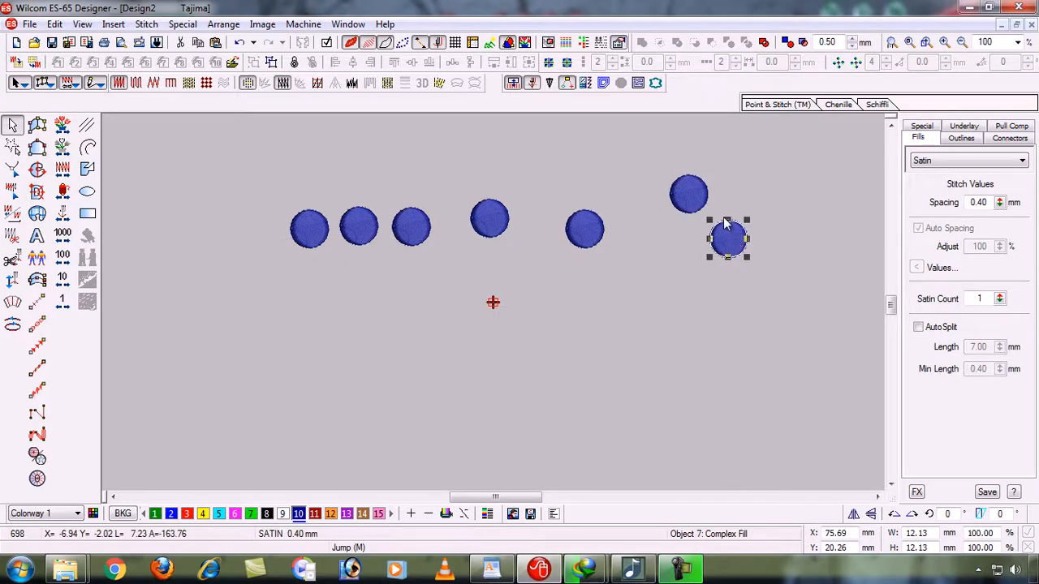
{"action": "left_click_drag", "start_coordinate": [810, 170], "coordinate": [687, 279]}
{"action": "key", "text": "0"}
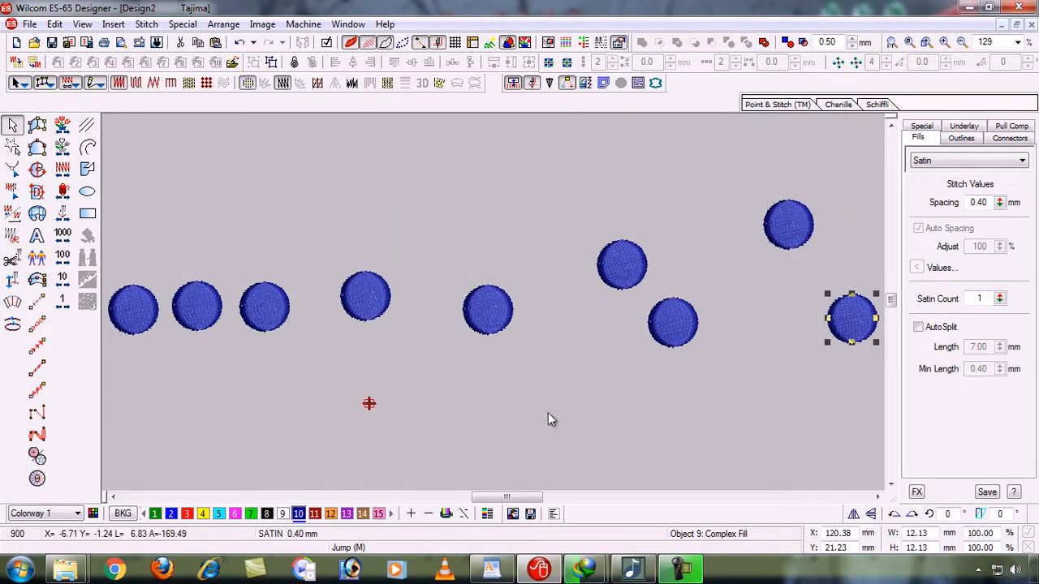
{"action": "left_click", "coordinate": [646, 400]}
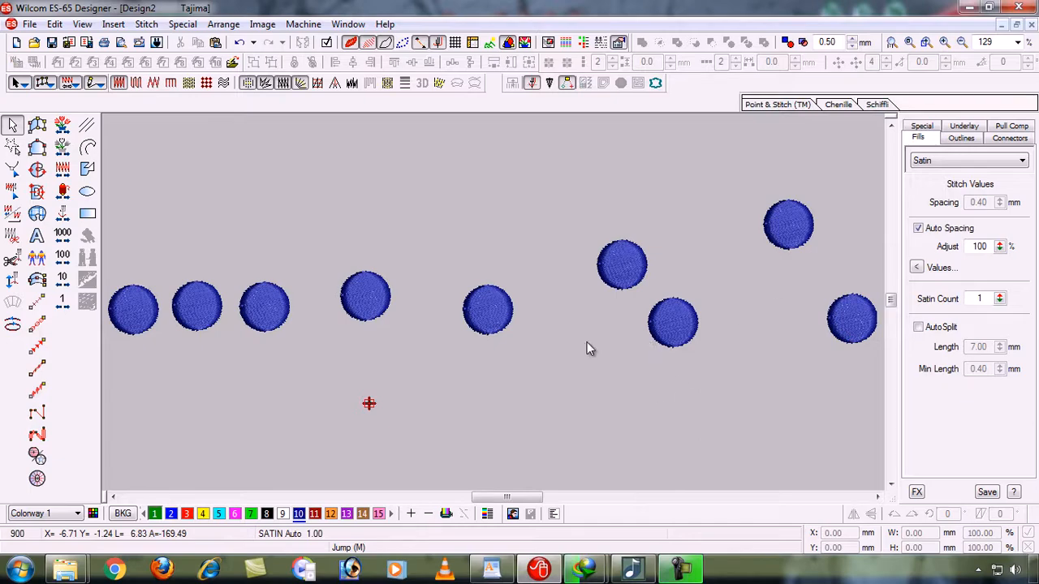
Step: Scatter the row further by moving the third circle down and the second and fifth circles up
{"action": "left_click_drag", "start_coordinate": [267, 297], "coordinate": [289, 360]}
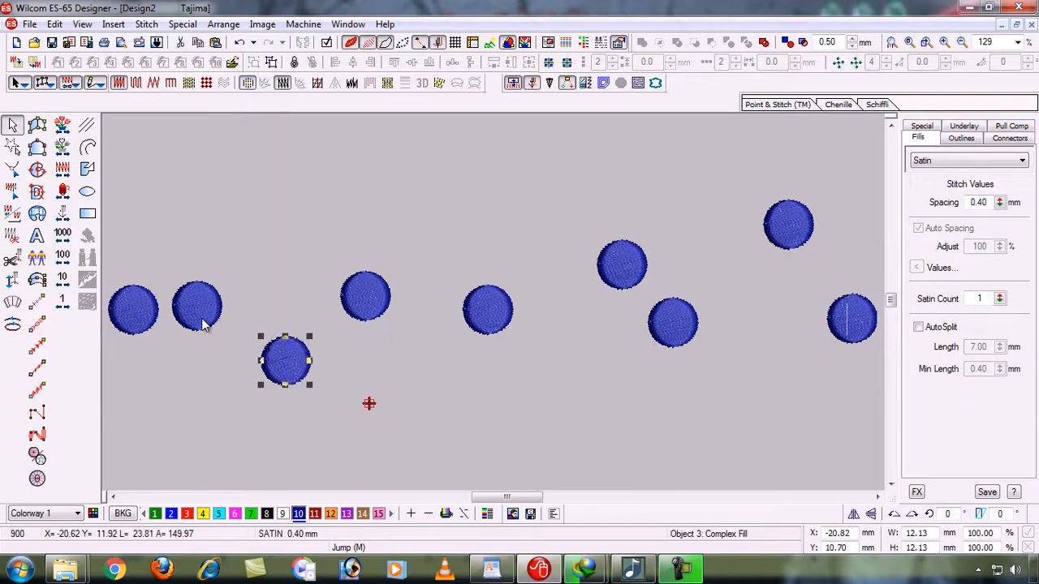
{"action": "left_click_drag", "start_coordinate": [204, 324], "coordinate": [232, 278]}
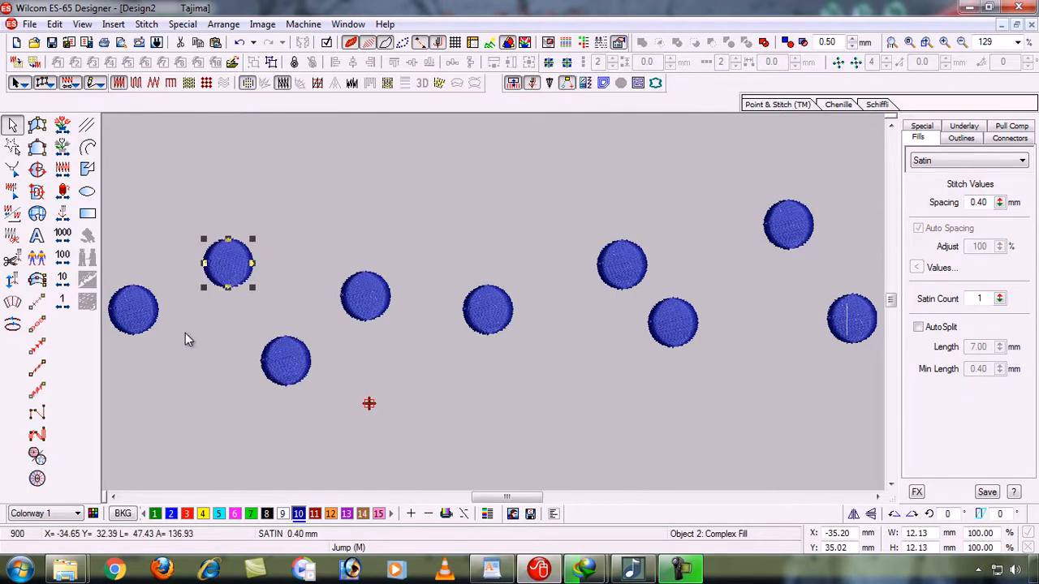
{"action": "left_click_drag", "start_coordinate": [482, 304], "coordinate": [493, 188]}
{"action": "left_click", "coordinate": [501, 340]}
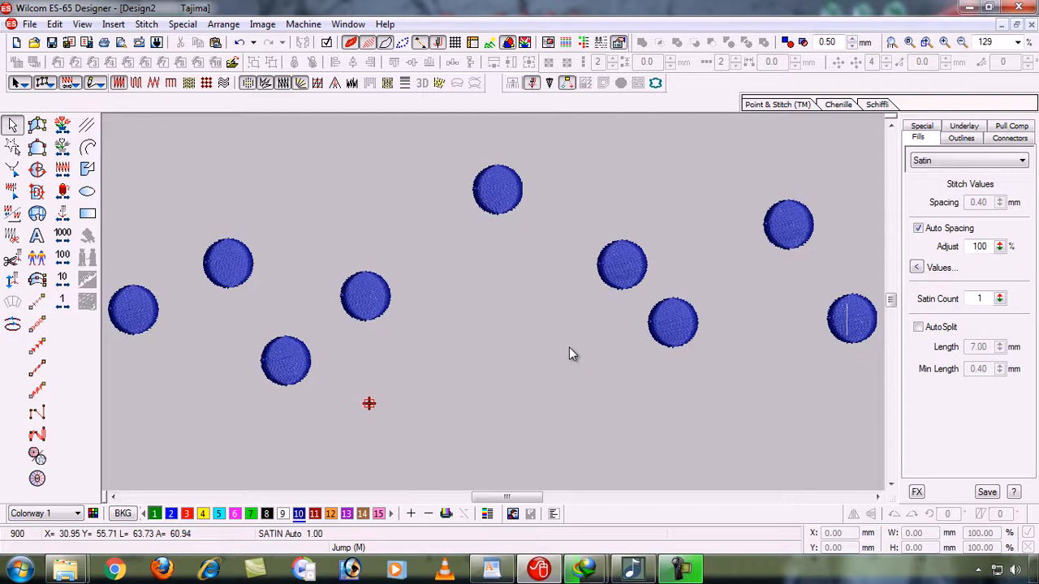
Step: Enlarge the second circle from the left to about 16.7 mm wide and 17.6 mm high
{"action": "left_click", "coordinate": [233, 276]}
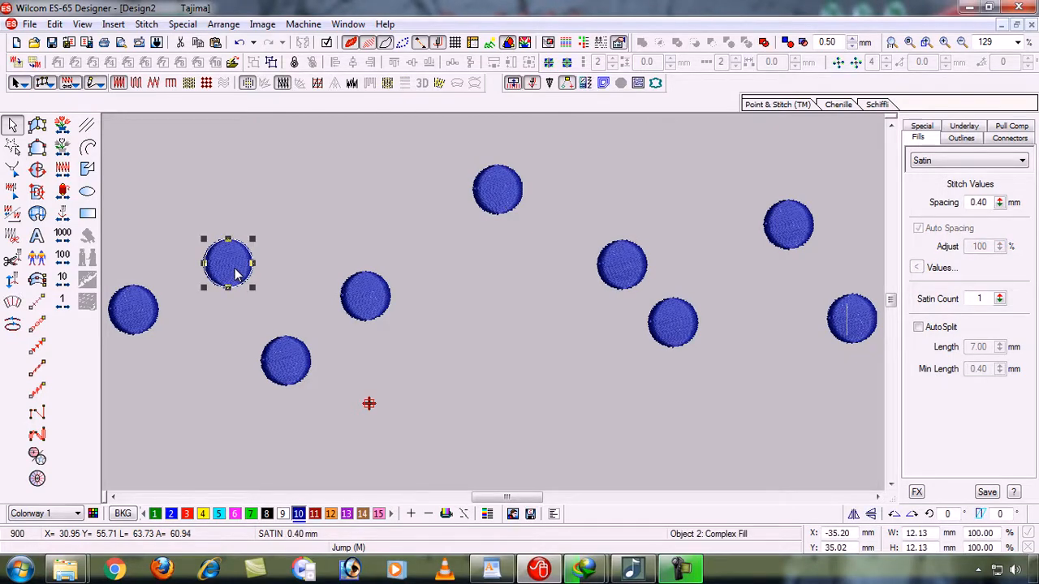
{"action": "left_click_drag", "start_coordinate": [228, 239], "coordinate": [229, 209]}
{"action": "left_click_drag", "start_coordinate": [254, 250], "coordinate": [275, 254]}
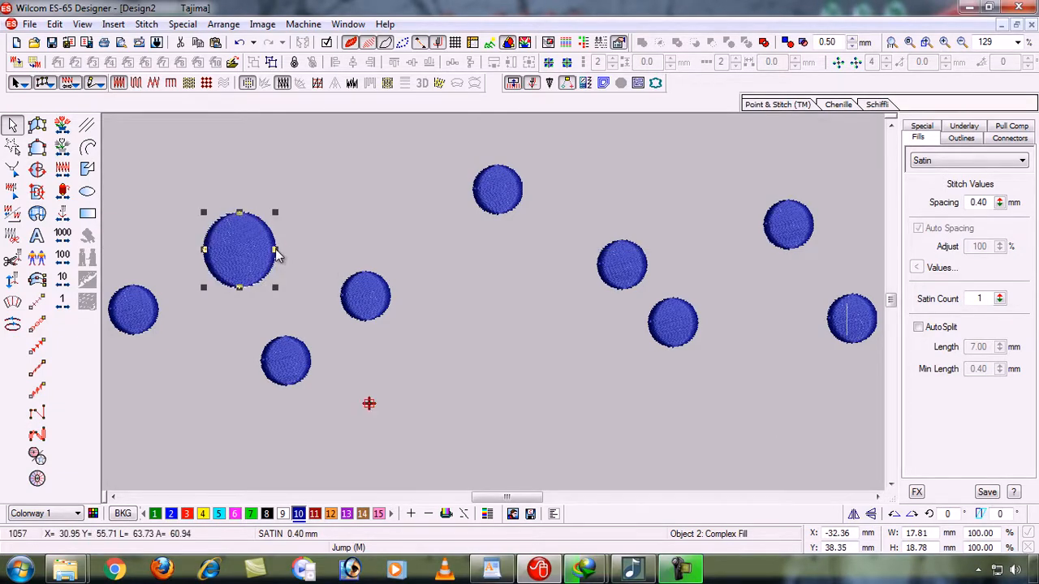
{"action": "left_click", "coordinate": [370, 378]}
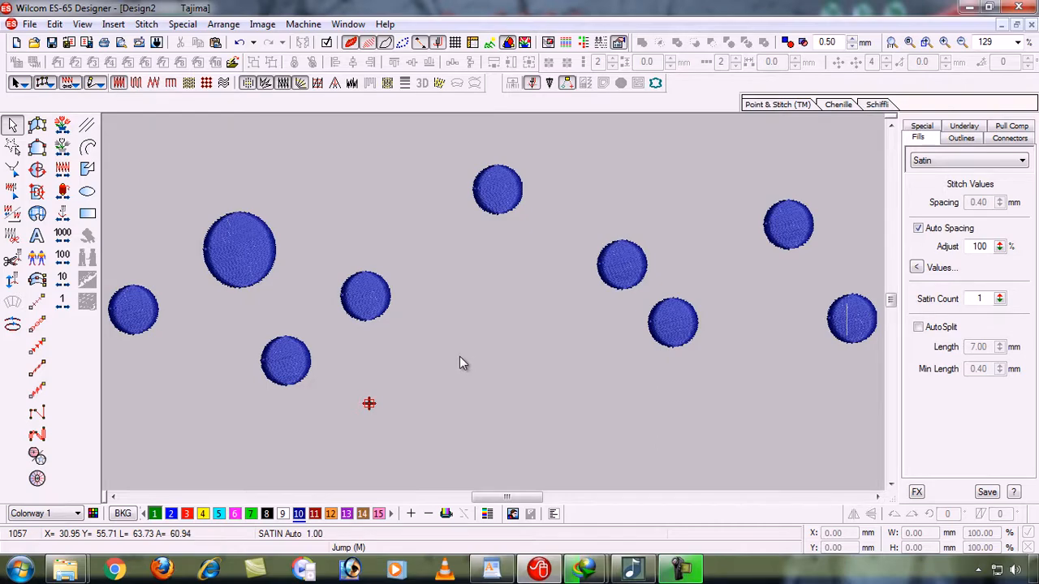
{"action": "left_click", "coordinate": [245, 245]}
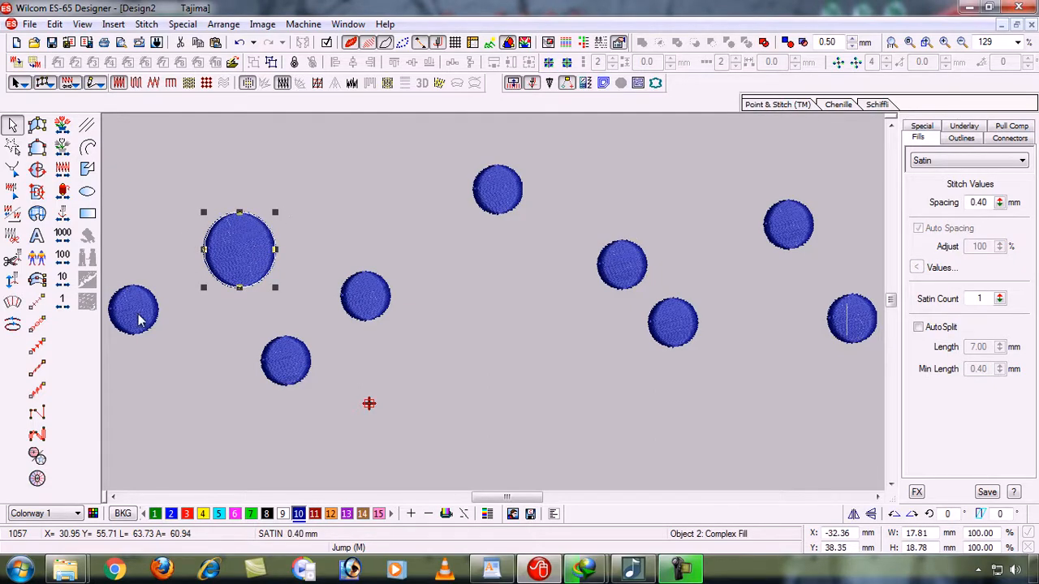
{"action": "mouse_move", "coordinate": [275, 213]}
{"action": "left_mouse_down"}
{"action": "mouse_move", "coordinate": [261, 238]}
{"action": "mouse_move", "coordinate": [275, 214]}
{"action": "left_mouse_up"}
{"action": "left_click", "coordinate": [316, 204]}
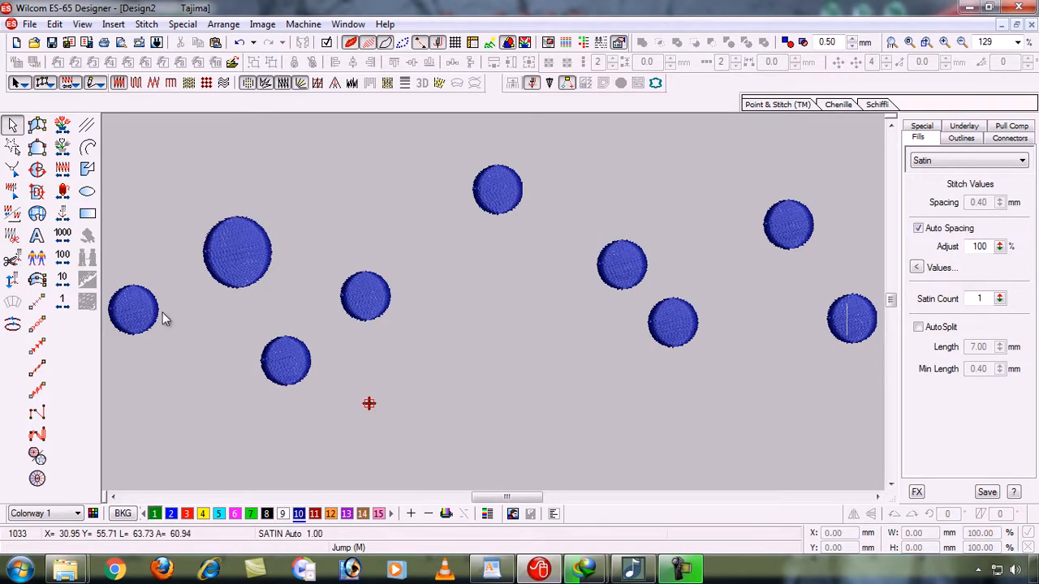
{"action": "left_click", "coordinate": [230, 257]}
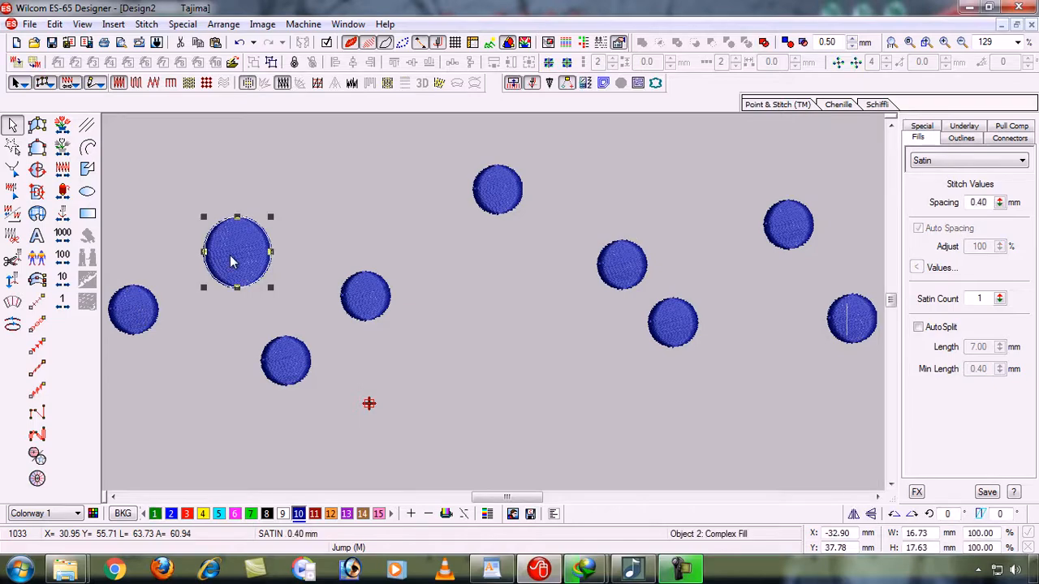
{"action": "left_click", "coordinate": [136, 316], "text": "ctrl"}
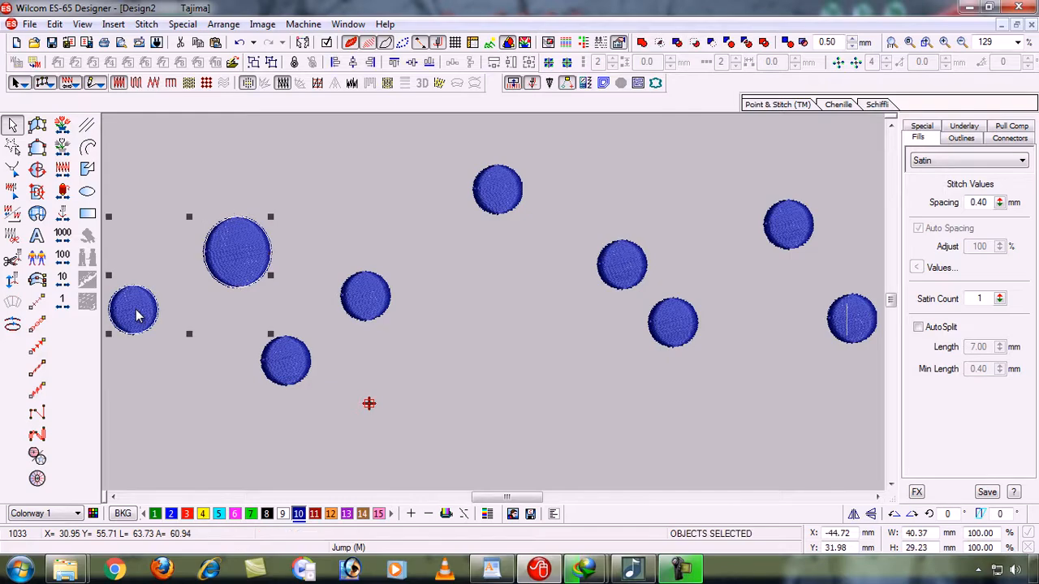
{"action": "left_click", "coordinate": [185, 396]}
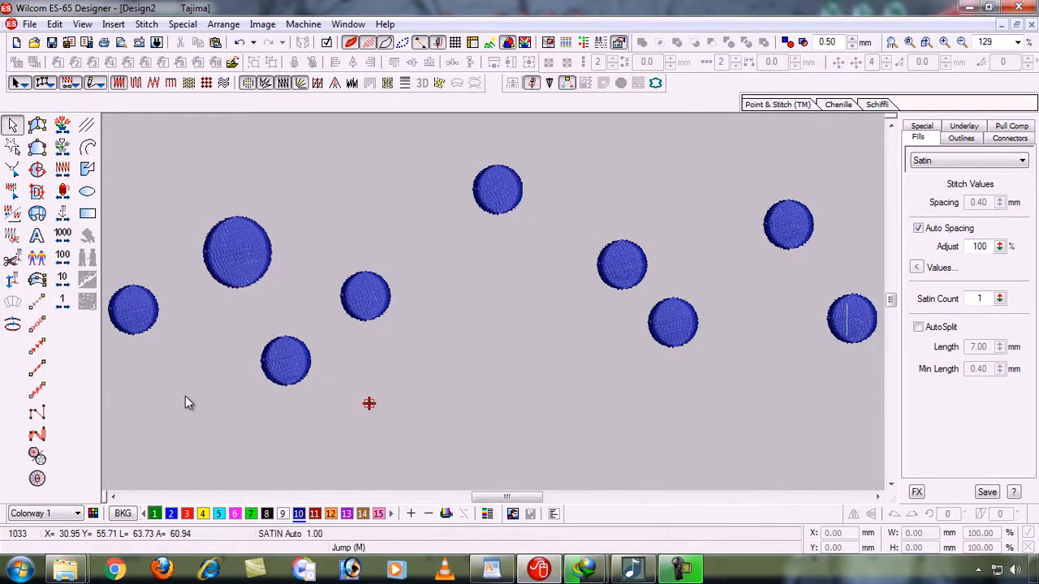
Step: Match the enlarged circle's width and height to the leftmost circle in two separate operations, and undo both changes
{"action": "left_click", "coordinate": [243, 258]}
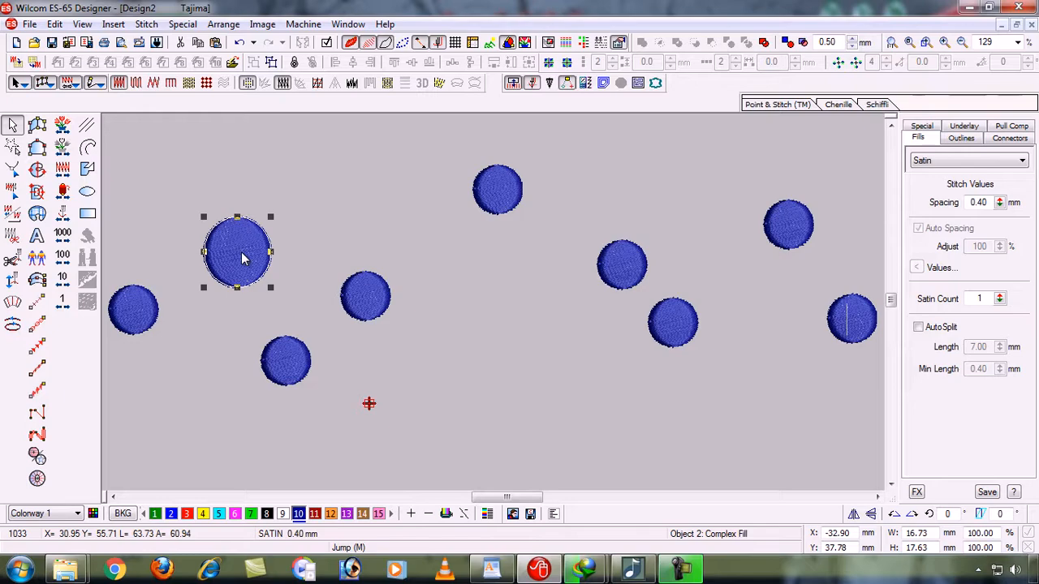
{"action": "left_click", "coordinate": [141, 309], "text": "ctrl"}
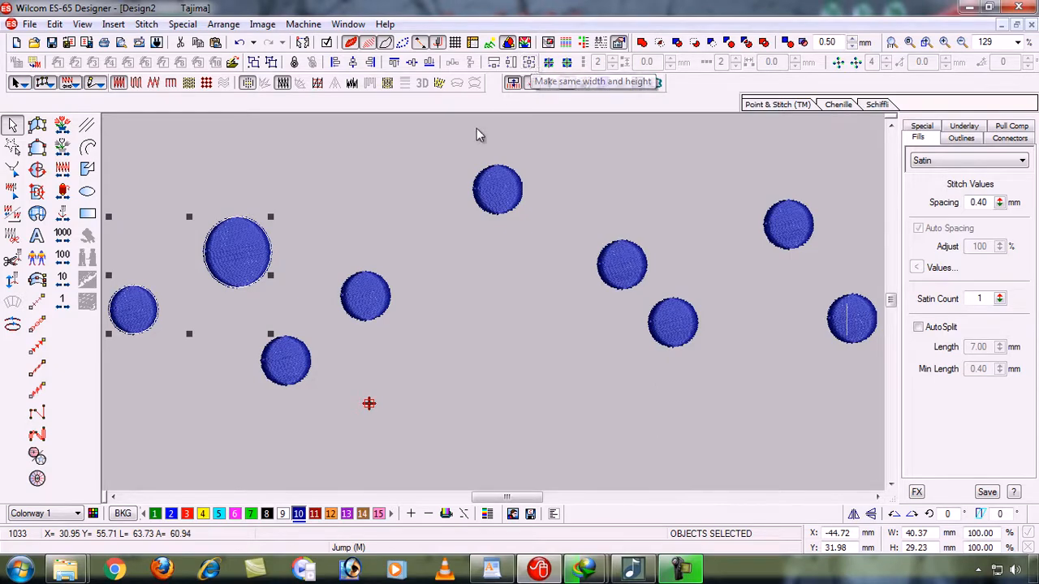
{"action": "left_click", "coordinate": [494, 65]}
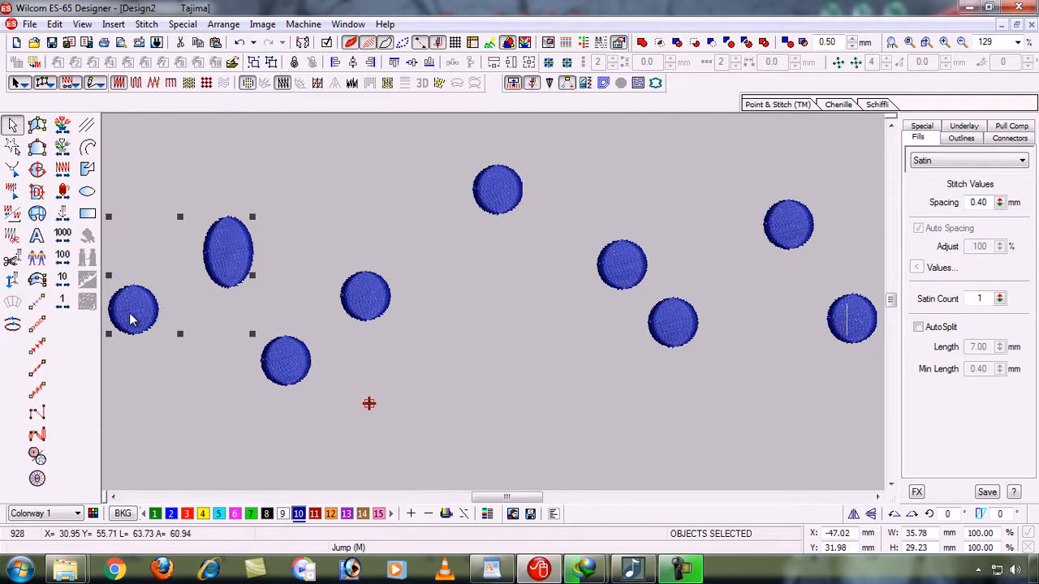
{"action": "left_click", "coordinate": [512, 63]}
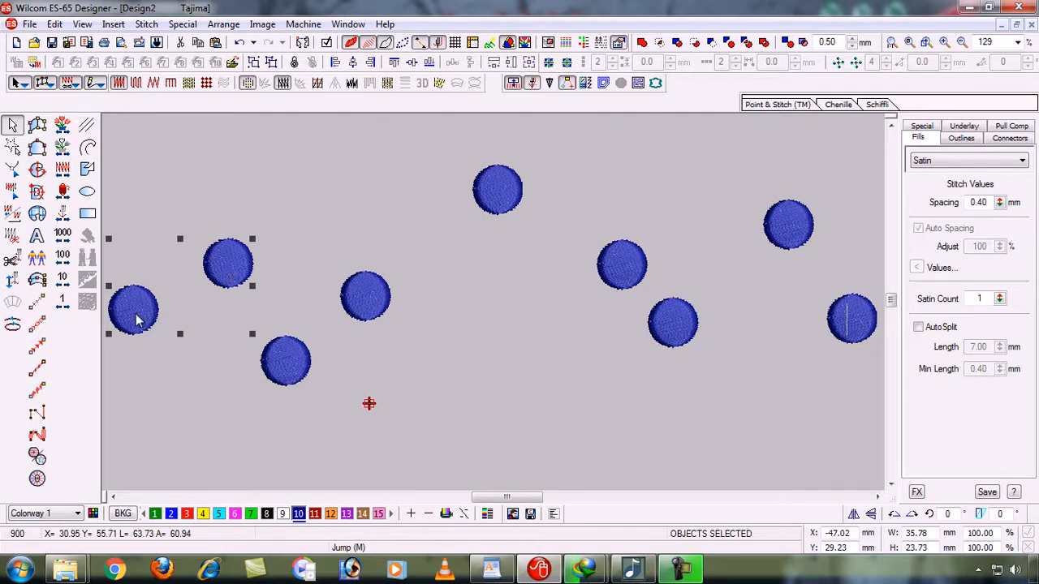
{"action": "left_click", "coordinate": [281, 245]}
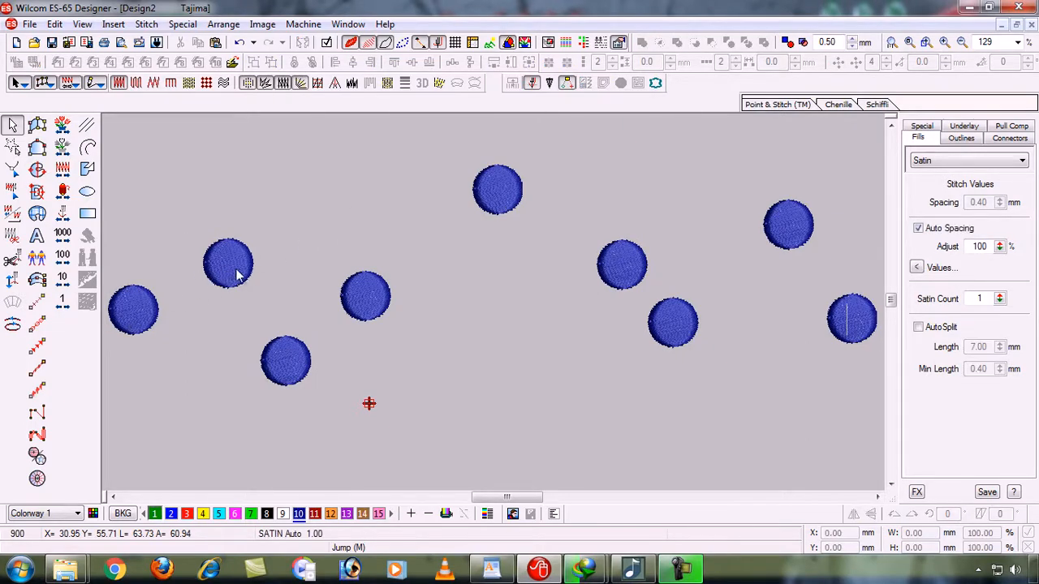
{"action": "key", "text": "ctrl+z"}
{"action": "key", "text": "ctrl+z"}
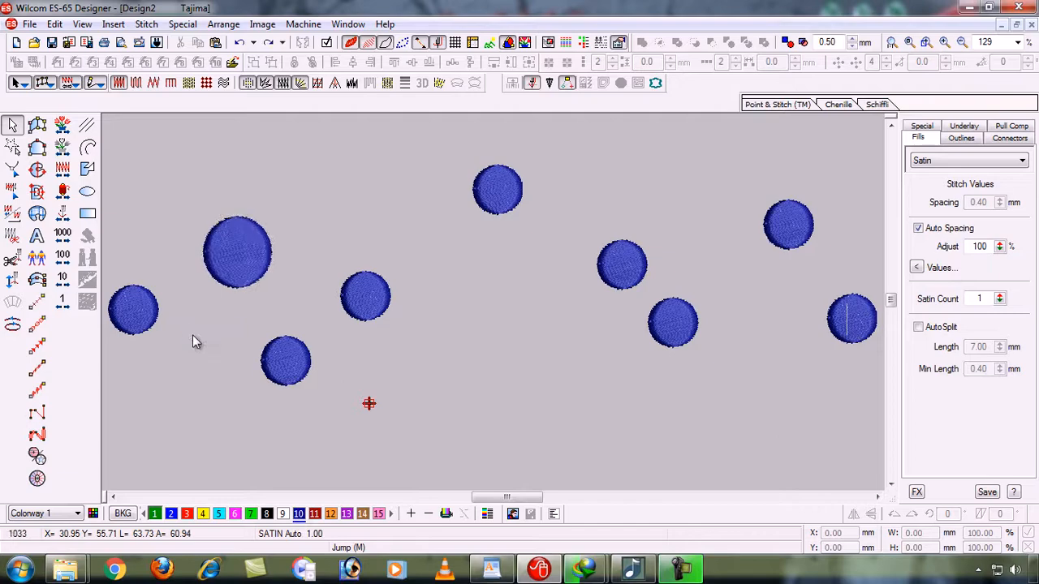
Step: Make the enlarged circle the same width and height as the leftmost circle in a single operation
{"action": "left_click", "coordinate": [238, 258]}
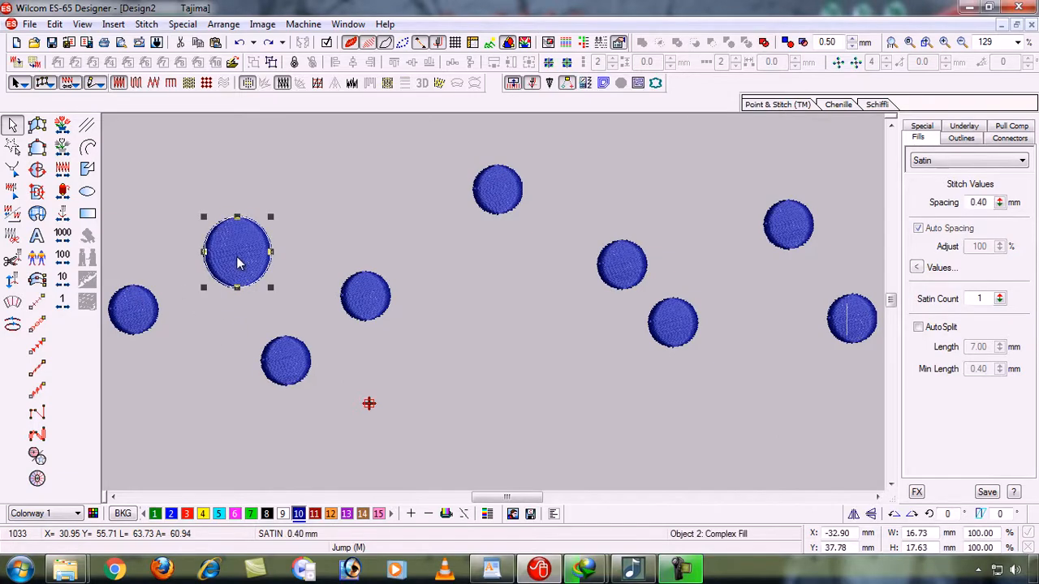
{"action": "left_click", "coordinate": [135, 318], "text": "ctrl"}
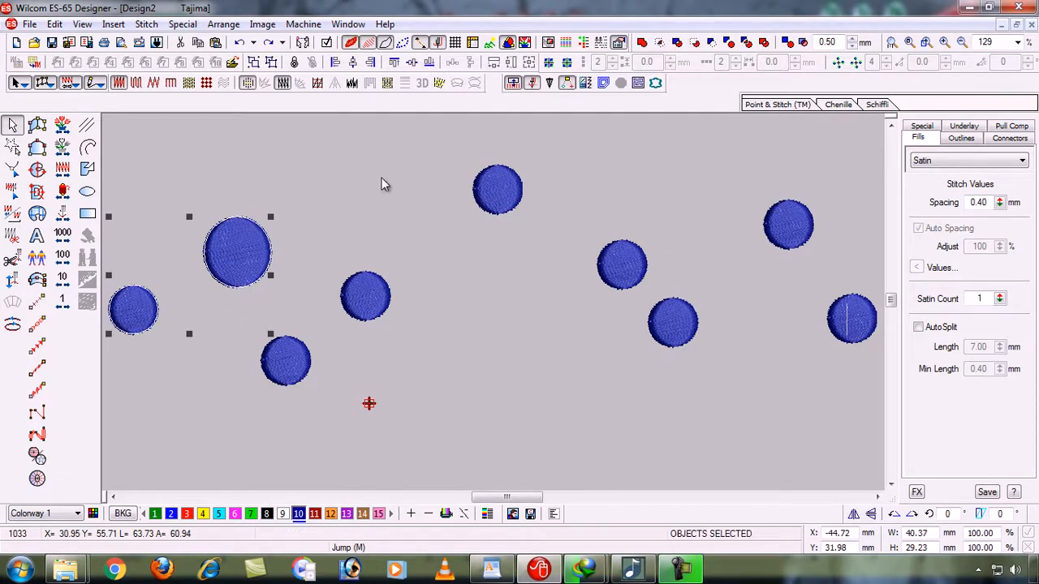
{"action": "left_click", "coordinate": [529, 64]}
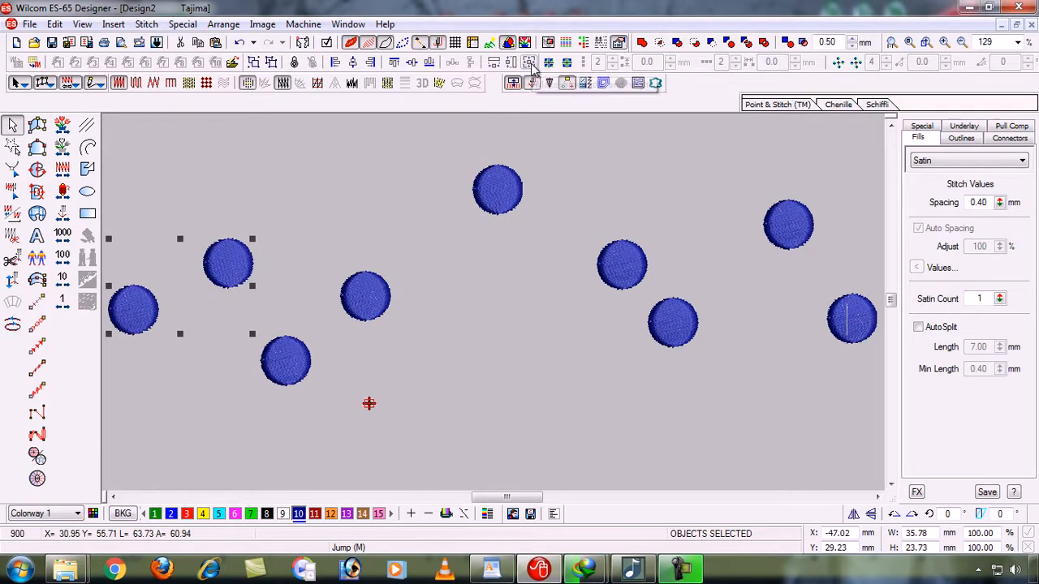
{"action": "left_click", "coordinate": [325, 210]}
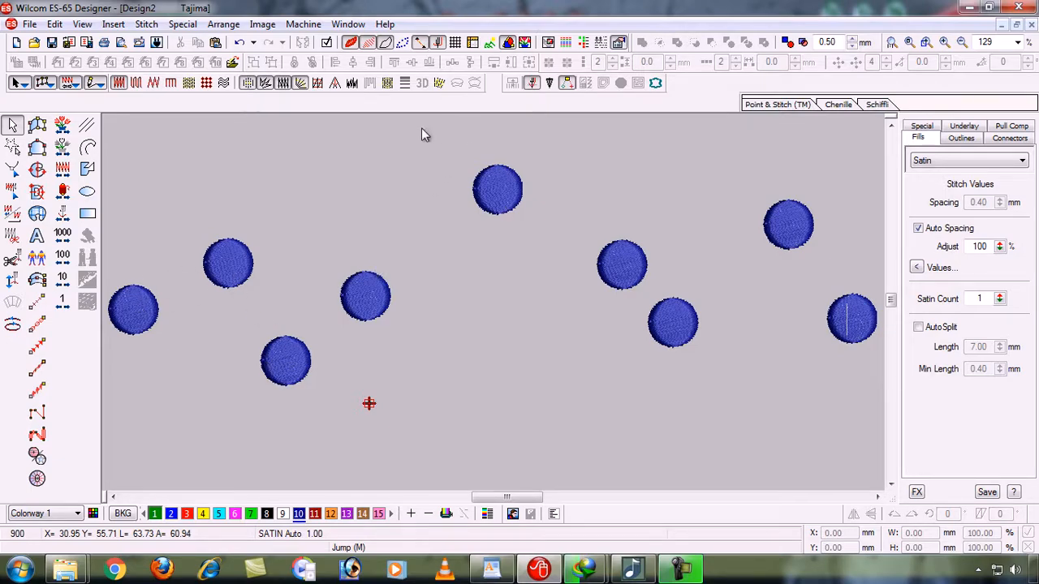
Step: Align the three leftmost circles by their bottom edges to the lowest one, and undo the alignment
{"action": "left_click", "coordinate": [152, 314]}
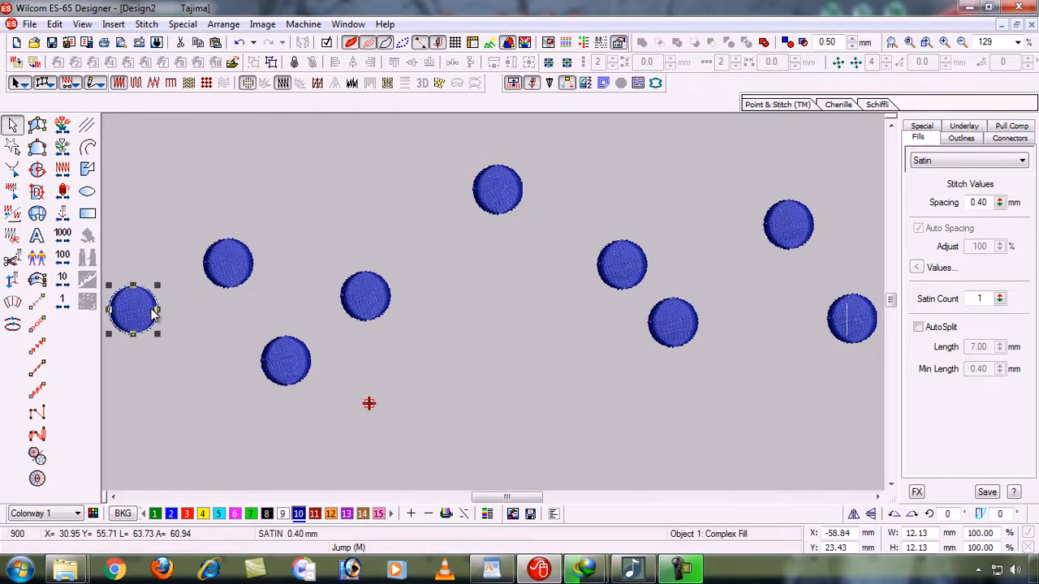
{"action": "left_click", "coordinate": [229, 262], "text": "ctrl"}
{"action": "left_click", "coordinate": [289, 362], "text": "ctrl"}
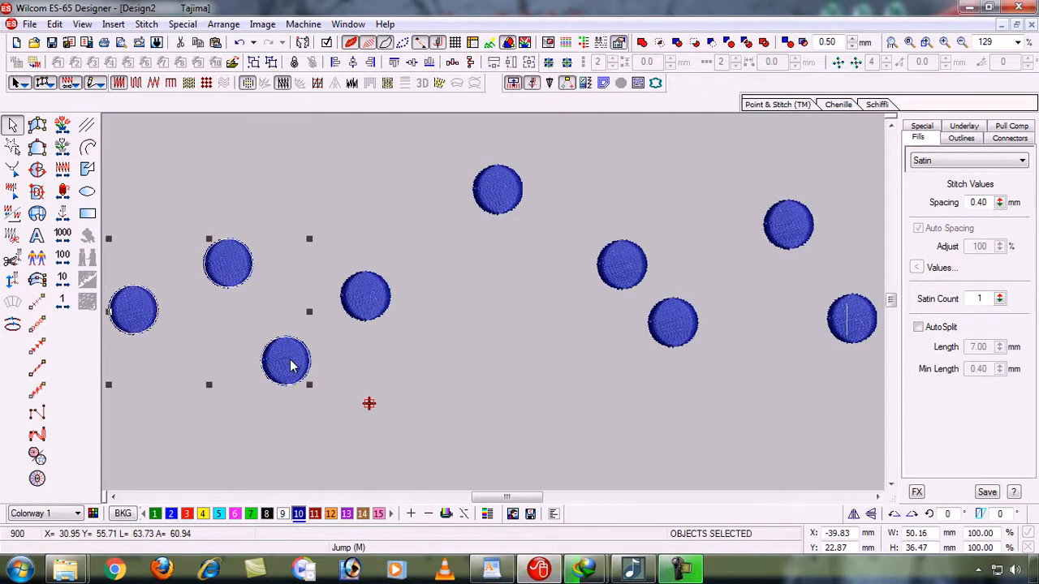
{"action": "left_click", "coordinate": [429, 64]}
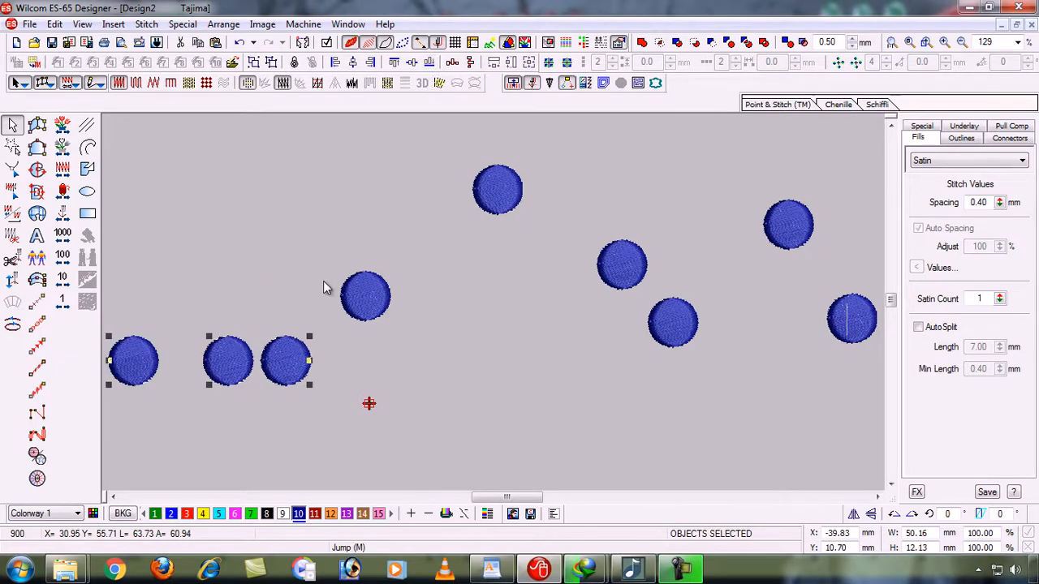
{"action": "key", "text": "ctrl+z"}
Step: Enlarge the second circle from the left proportionally to about 15.5 mm
{"action": "left_click", "coordinate": [266, 407]}
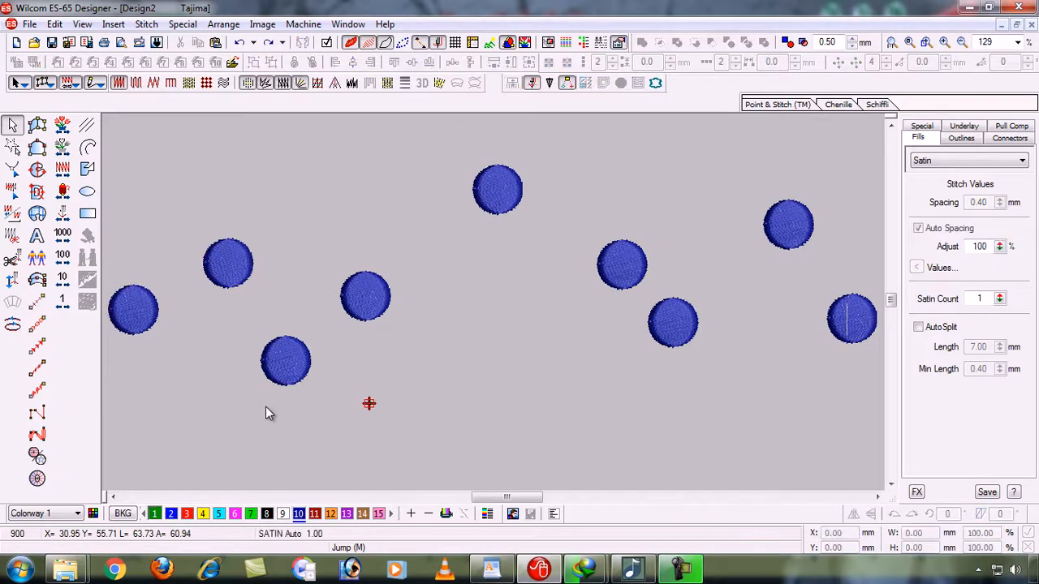
{"action": "left_click", "coordinate": [226, 284]}
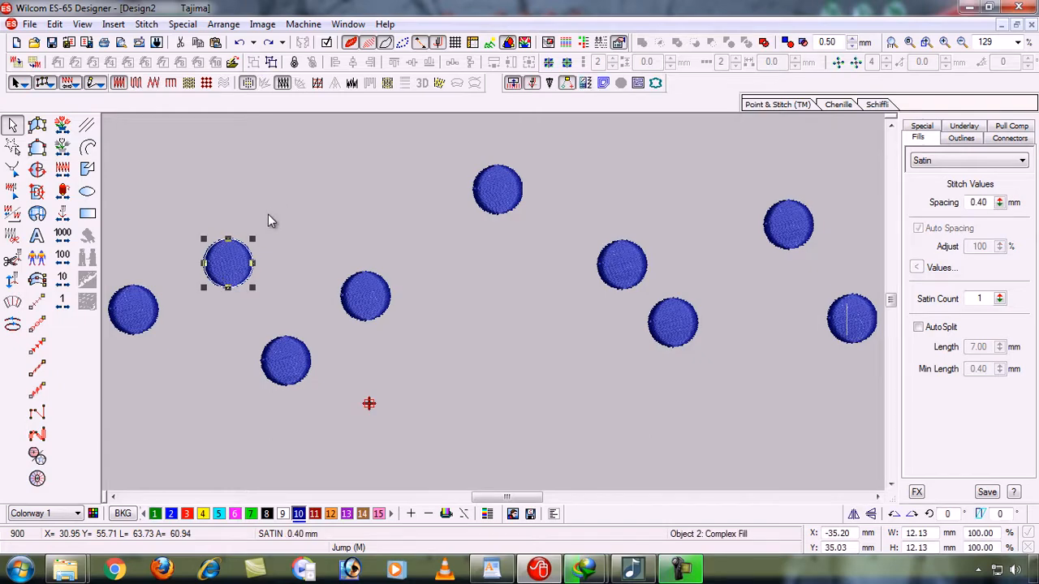
{"action": "left_click_drag", "start_coordinate": [254, 239], "coordinate": [266, 224]}
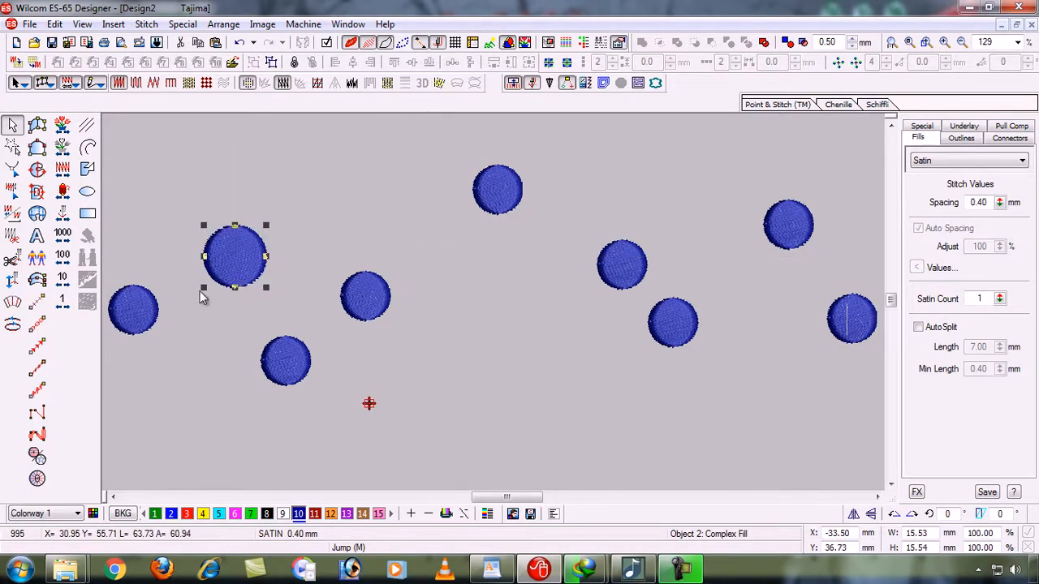
Step: Align the bottom edges of the three leftmost circles, using the lowest one as the reference
{"action": "left_click", "coordinate": [144, 322]}
{"action": "left_click", "coordinate": [216, 274], "text": "ctrl"}
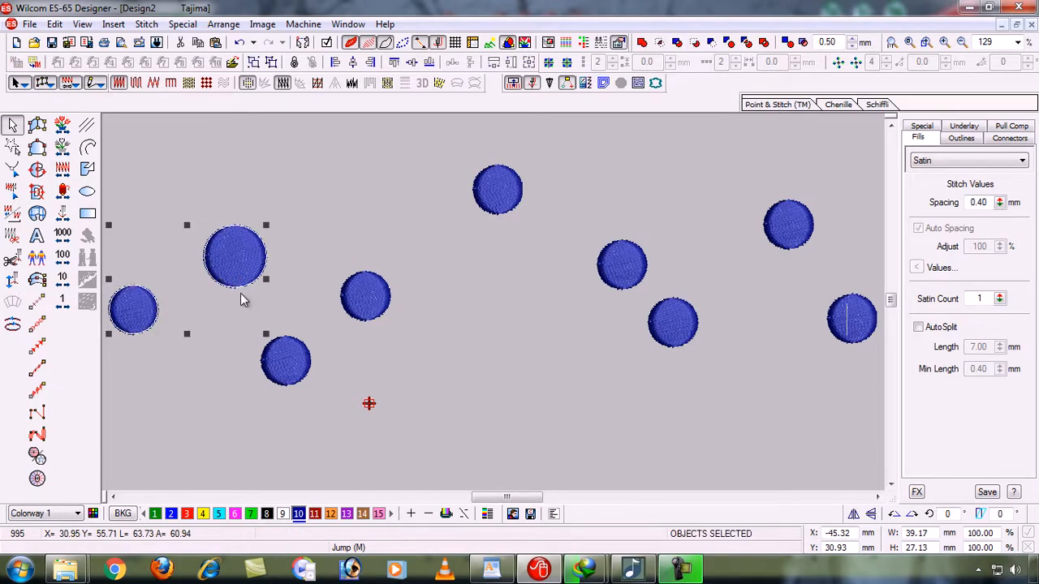
{"action": "left_click", "coordinate": [283, 365], "text": "ctrl"}
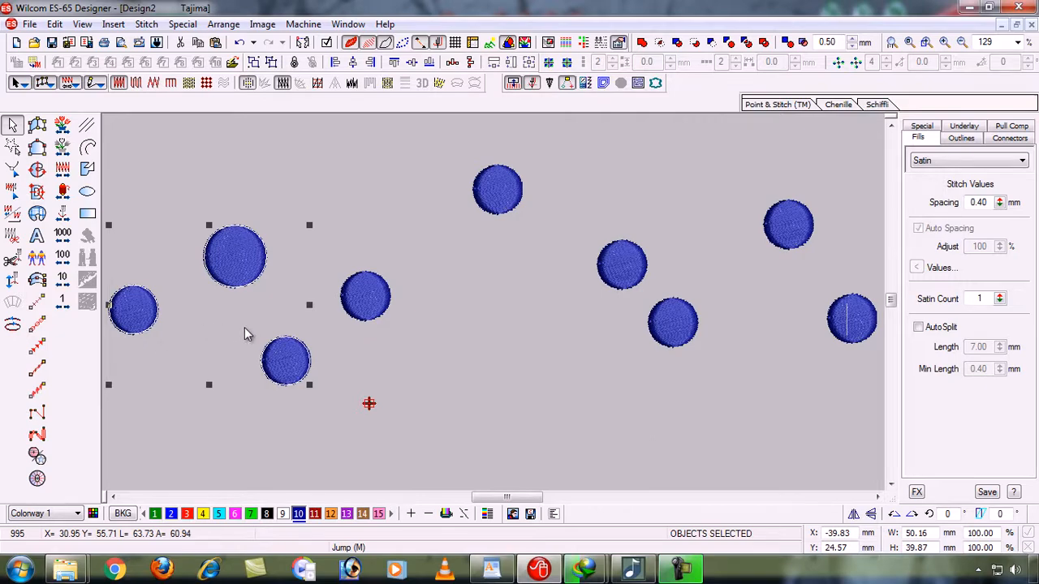
{"action": "left_click", "coordinate": [431, 65]}
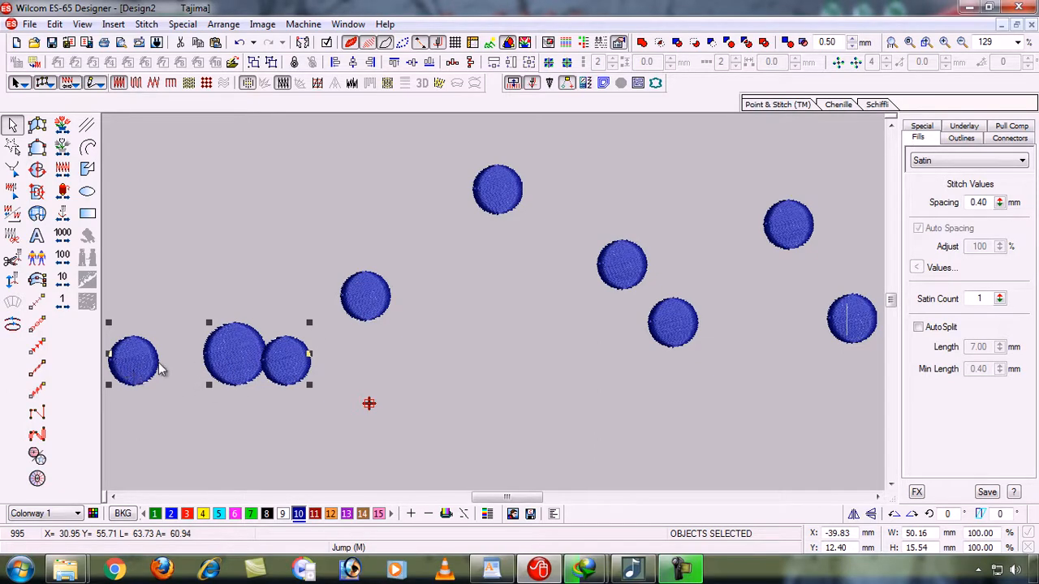
Step: Realign the same three circles along their horizontal centre line, and switch the alignment to their top edges
{"action": "left_click", "coordinate": [412, 63]}
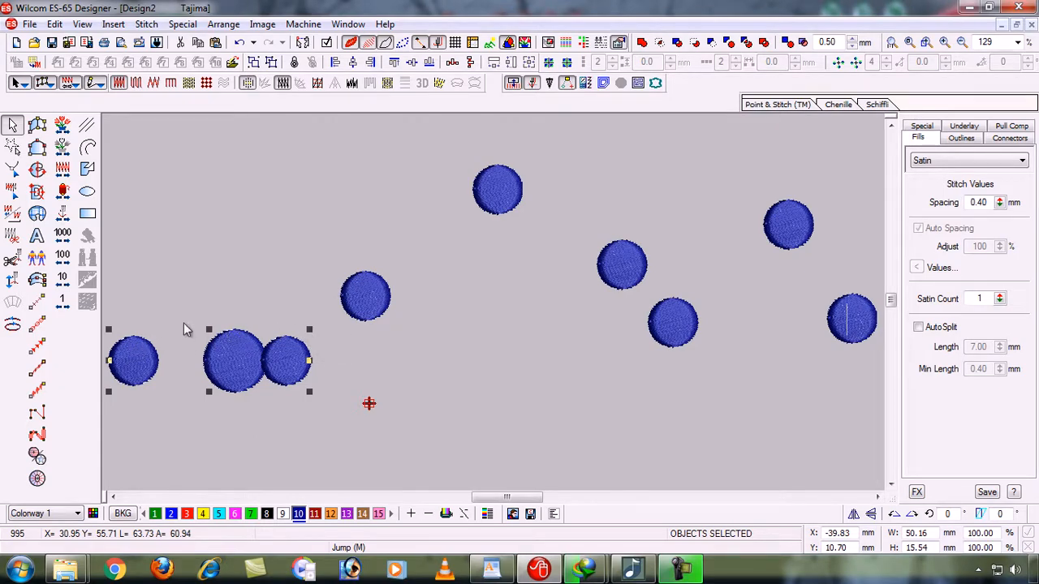
{"action": "left_click", "coordinate": [395, 64]}
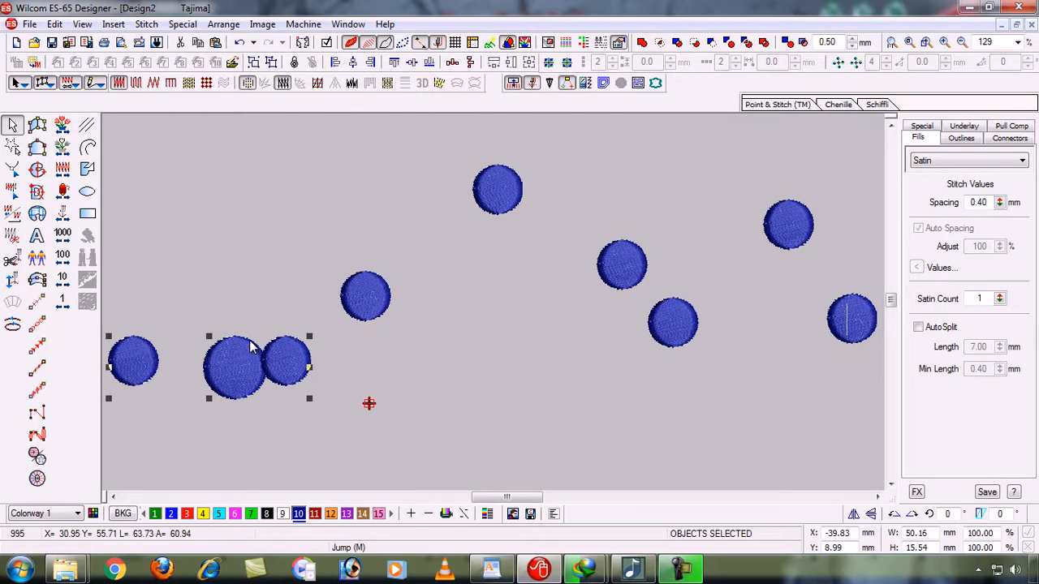
{"action": "left_click", "coordinate": [415, 349]}
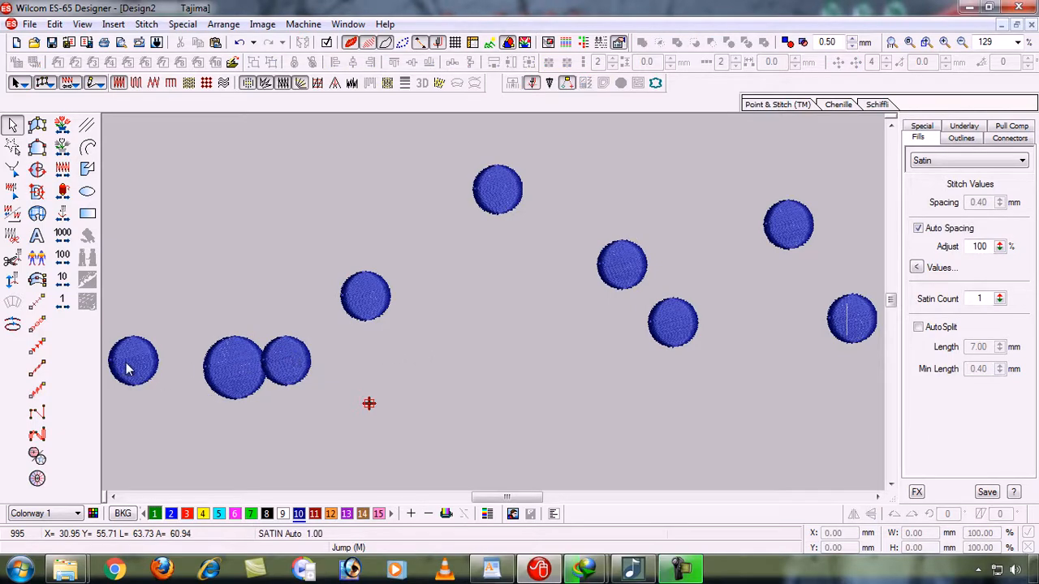
Step: Scatter the three aligned circles by moving the first two up and the third down and to the left
{"action": "left_click_drag", "start_coordinate": [127, 364], "coordinate": [160, 228]}
{"action": "left_click_drag", "start_coordinate": [225, 363], "coordinate": [222, 289]}
{"action": "left_click_drag", "start_coordinate": [284, 367], "coordinate": [315, 370]}
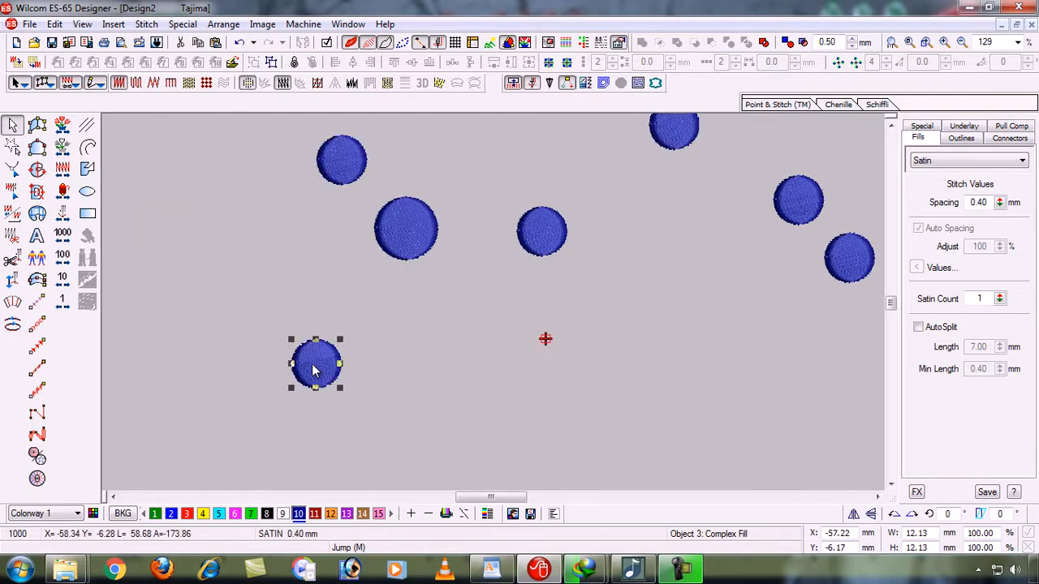
Step: Align the three scattered circles by their right edges to the lowest one, and realign them on their vertical centre line
{"action": "left_click", "coordinate": [355, 166]}
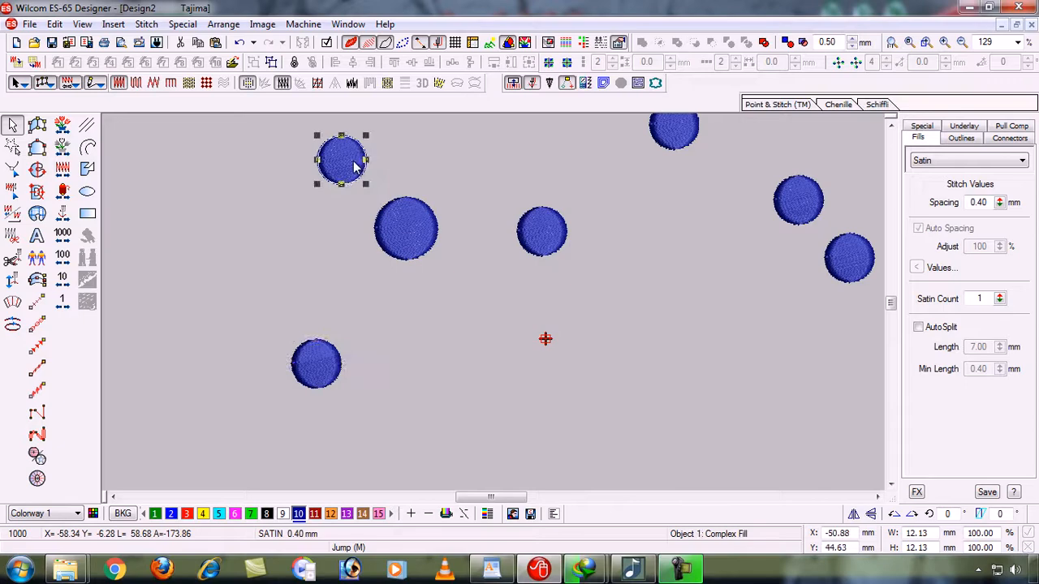
{"action": "left_click", "coordinate": [403, 227], "text": "ctrl"}
{"action": "left_click", "coordinate": [325, 358], "text": "ctrl"}
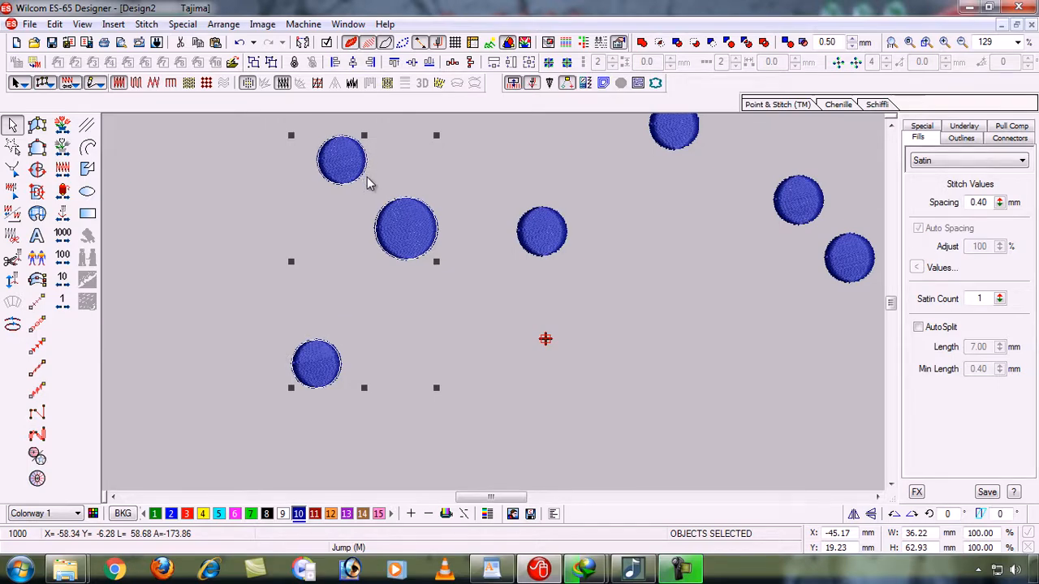
{"action": "left_click", "coordinate": [370, 63]}
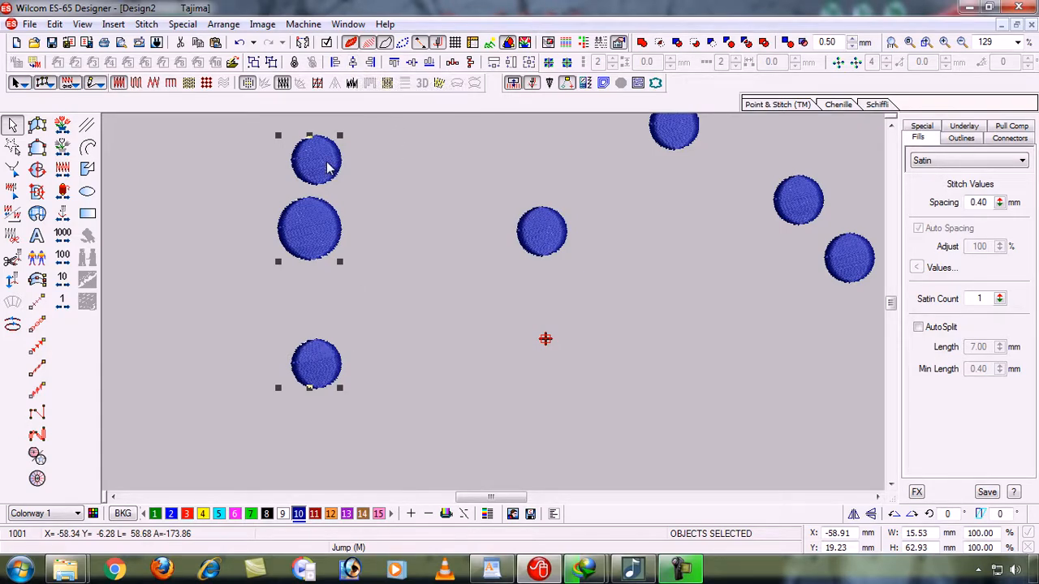
{"action": "left_click", "coordinate": [354, 65]}
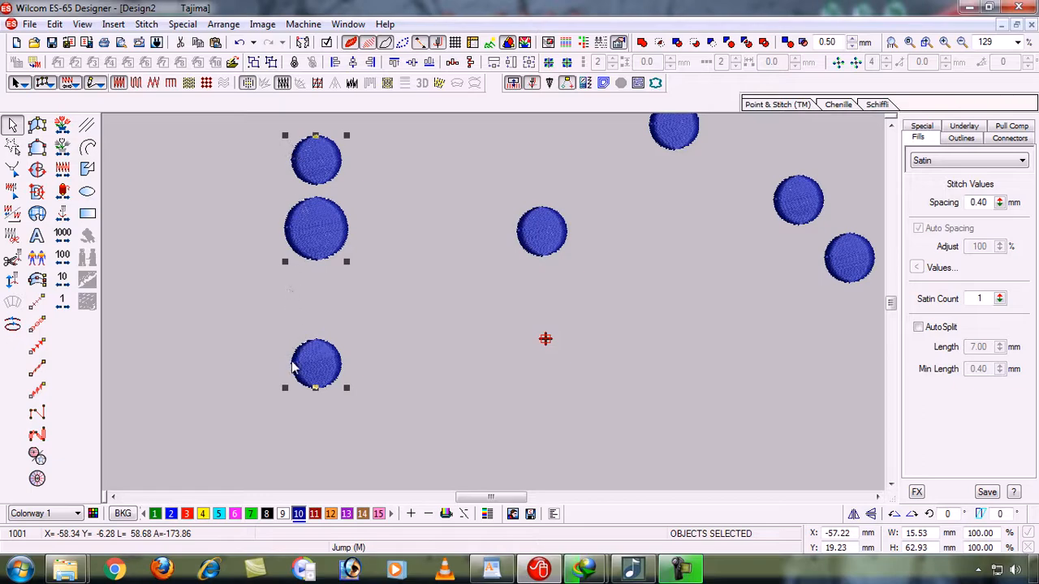
Step: Align the three stacked circles by their left edges and space them evenly down the column
{"action": "left_click", "coordinate": [335, 63]}
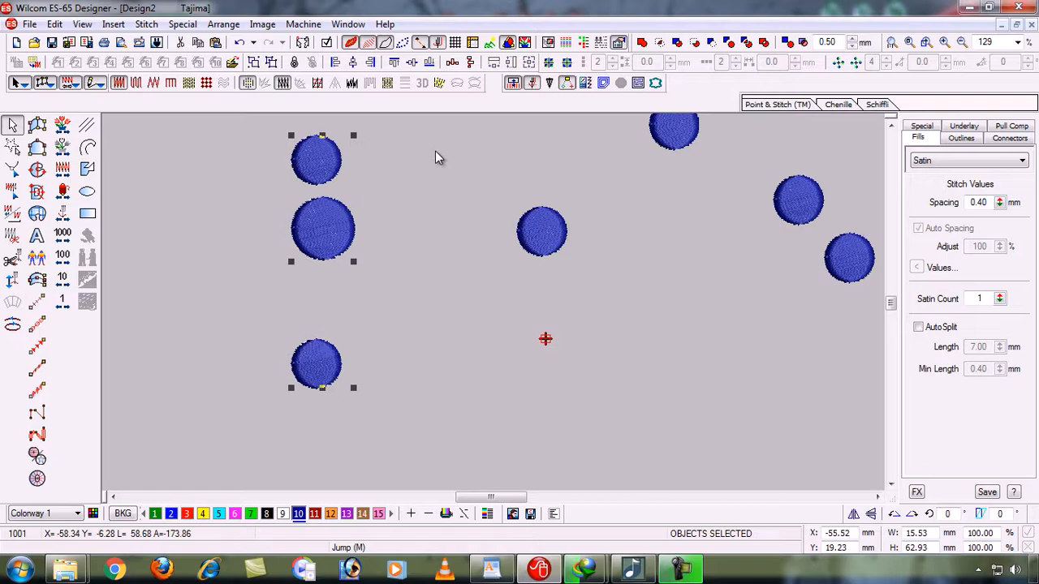
{"action": "left_click", "coordinate": [471, 64]}
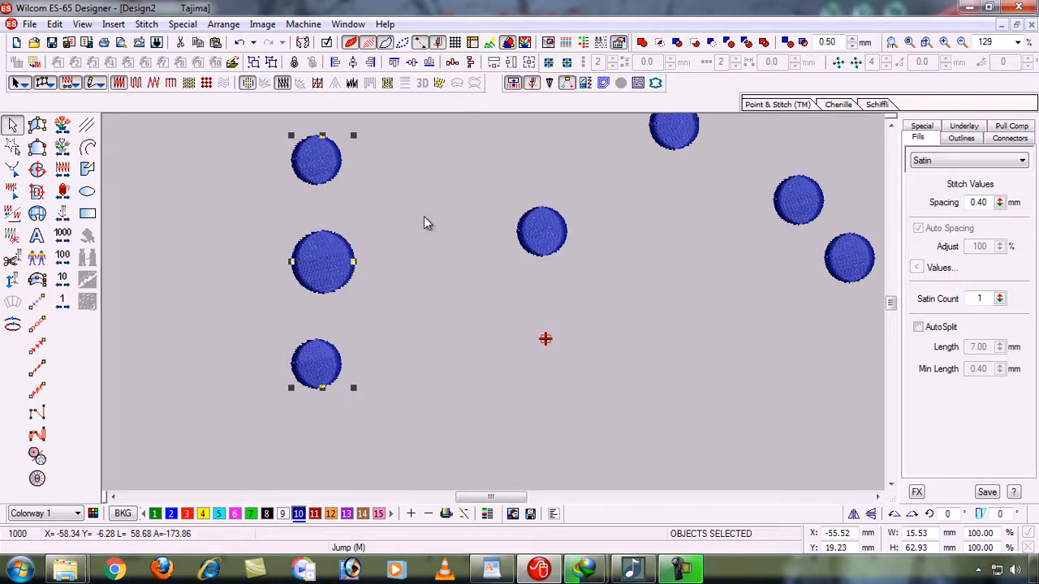
{"action": "left_click", "coordinate": [271, 275]}
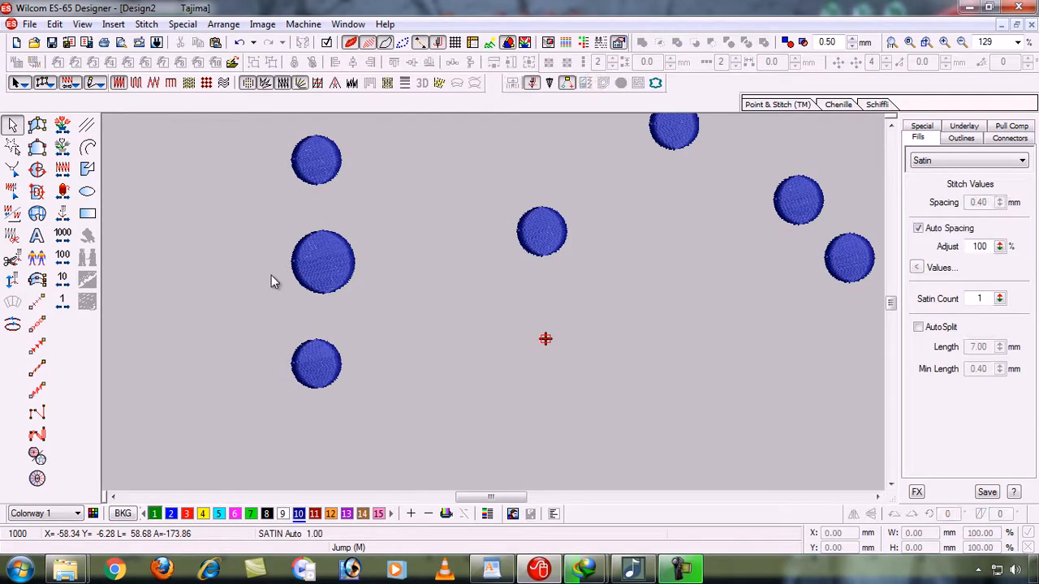
Step: Centre the three stacked circles on a common vertical line, using the lowest circle as the reference
{"action": "left_click", "coordinate": [323, 163]}
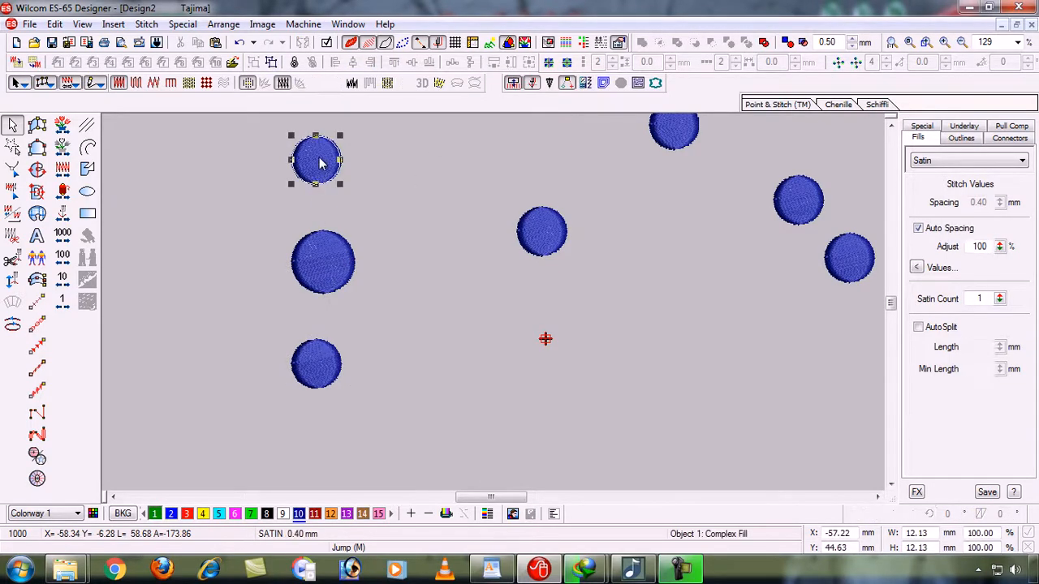
{"action": "left_click", "coordinate": [321, 257], "text": "ctrl"}
{"action": "left_click", "coordinate": [318, 373], "text": "ctrl"}
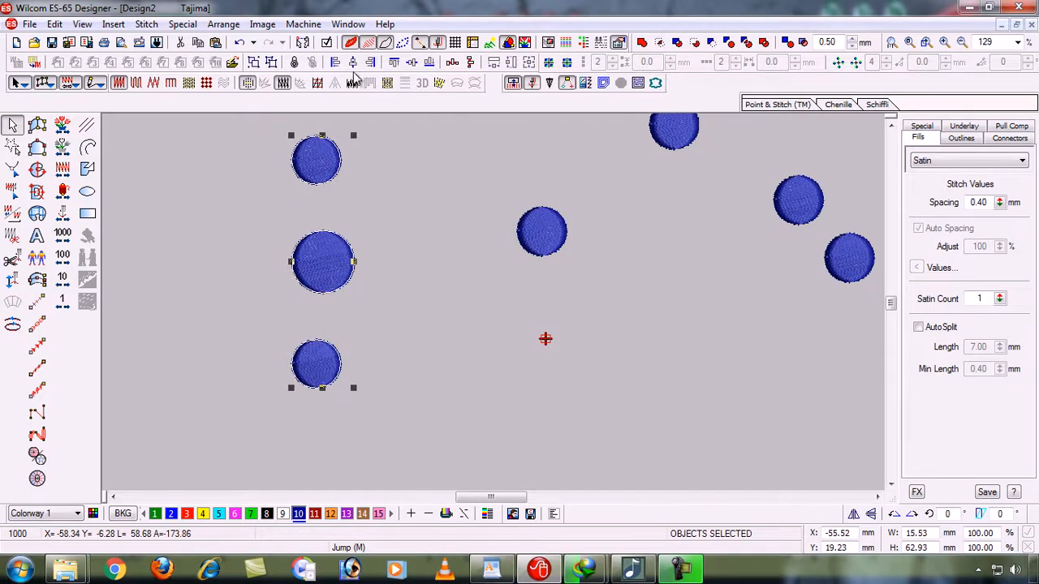
{"action": "left_click", "coordinate": [353, 65]}
{"action": "left_click", "coordinate": [383, 215]}
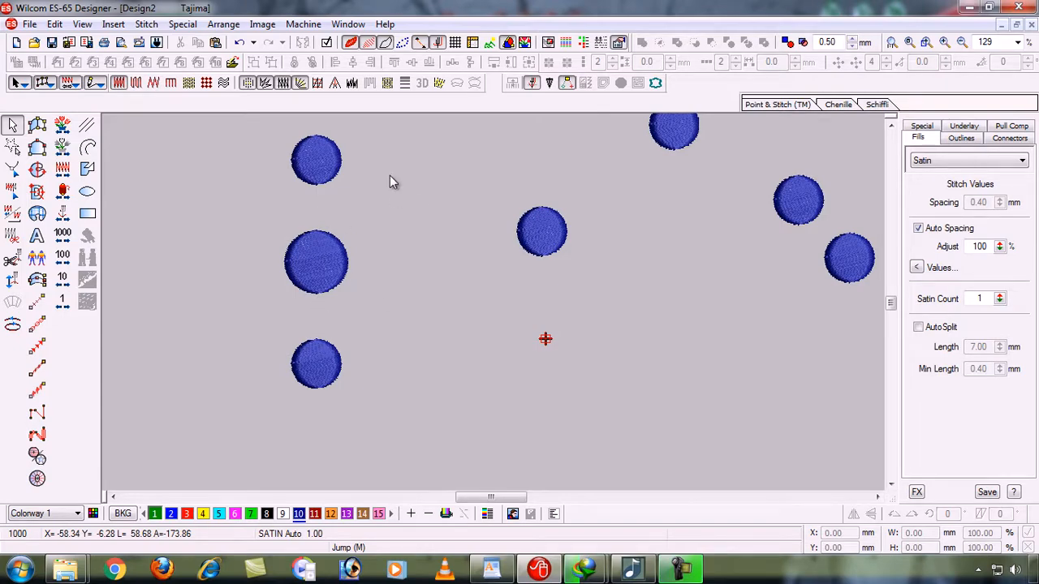
{"action": "left_click", "coordinate": [324, 162]}
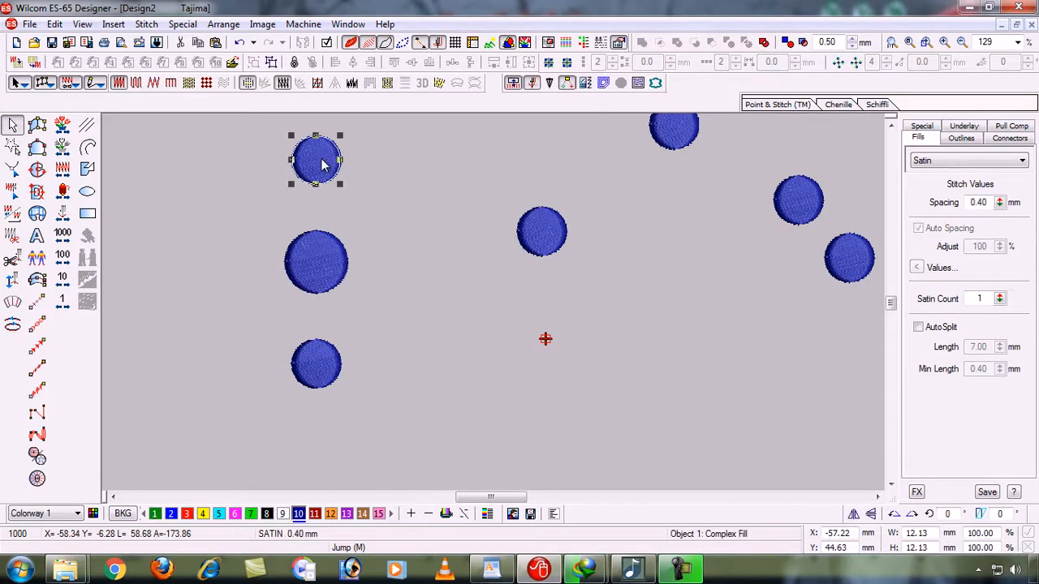
{"action": "left_click", "coordinate": [331, 258], "text": "ctrl"}
{"action": "left_click", "coordinate": [325, 357], "text": "ctrl"}
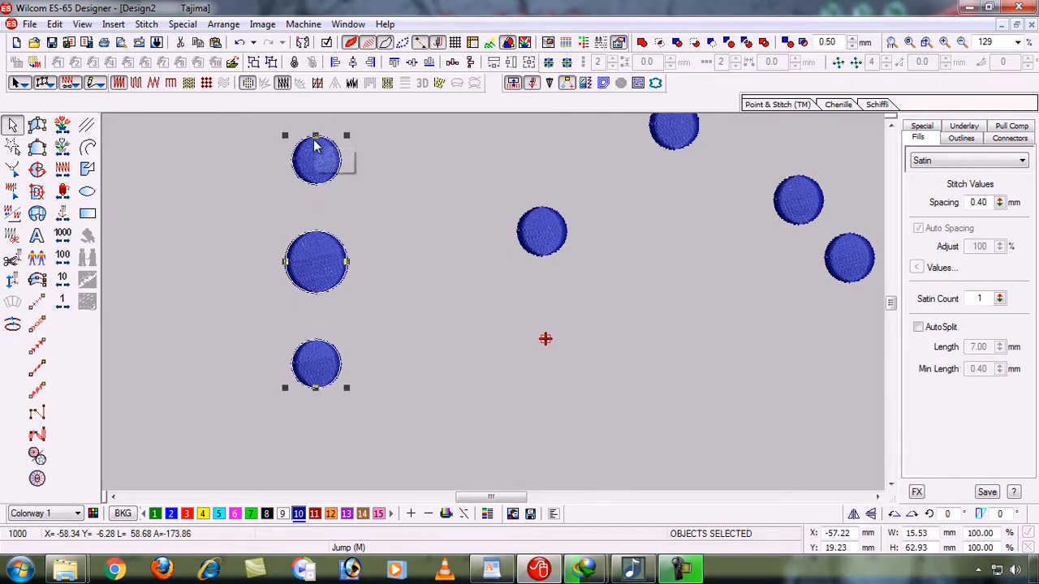
{"action": "left_click", "coordinate": [395, 322]}
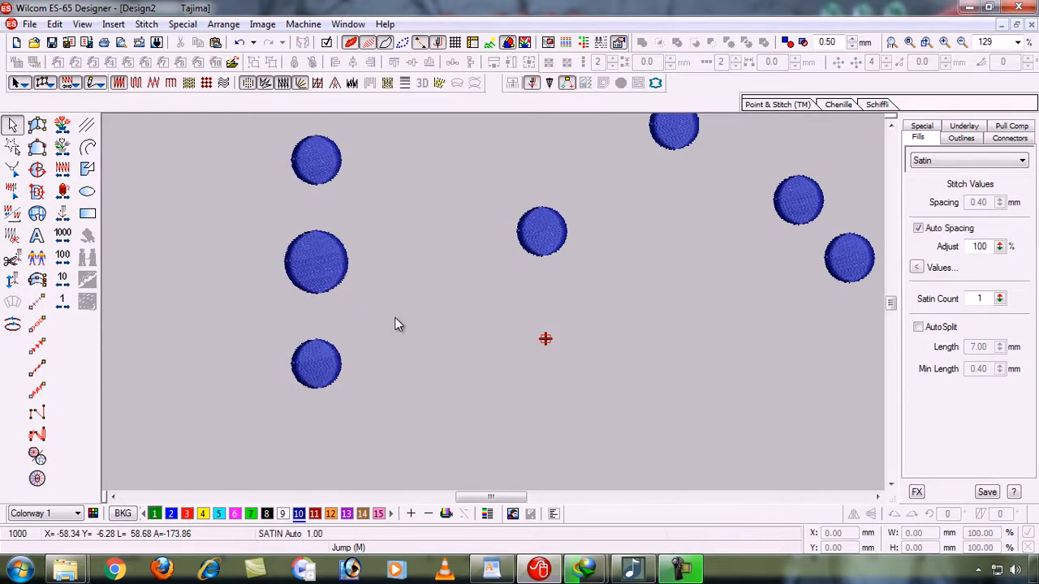
Step: Break up the column by moving the top circle left, the large one slightly up-right and the bottom one beside the fourth circle
{"action": "left_click_drag", "start_coordinate": [316, 176], "coordinate": [224, 201]}
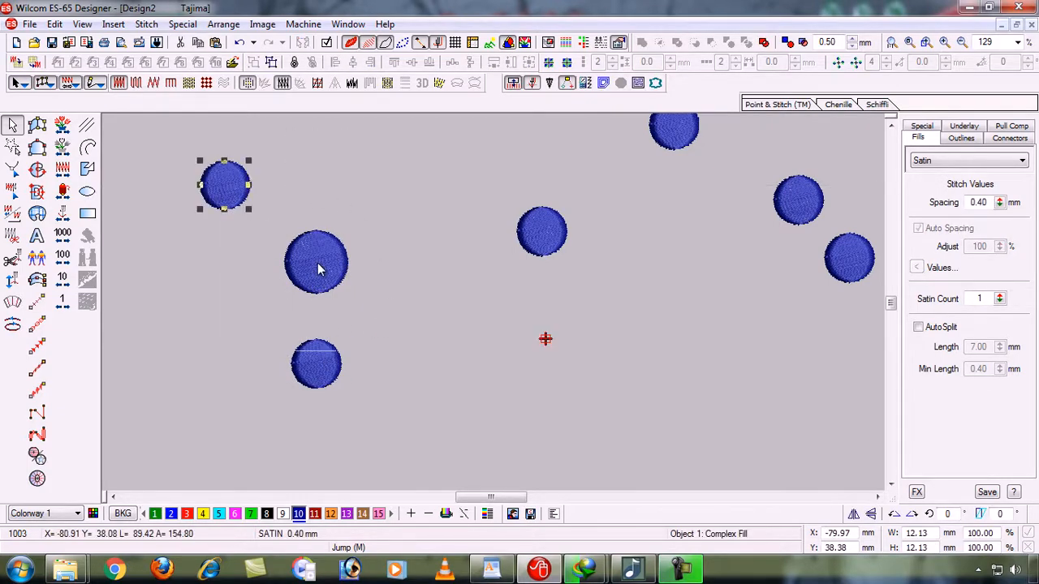
{"action": "left_click", "coordinate": [327, 267]}
{"action": "left_click_drag", "start_coordinate": [327, 267], "coordinate": [339, 259]}
{"action": "left_click_drag", "start_coordinate": [316, 373], "coordinate": [457, 235]}
Step: Align the three repositioned circles along a common horizontal centre line and space them evenly across
{"action": "left_click", "coordinate": [236, 193]}
{"action": "left_click", "coordinate": [325, 249], "text": "ctrl"}
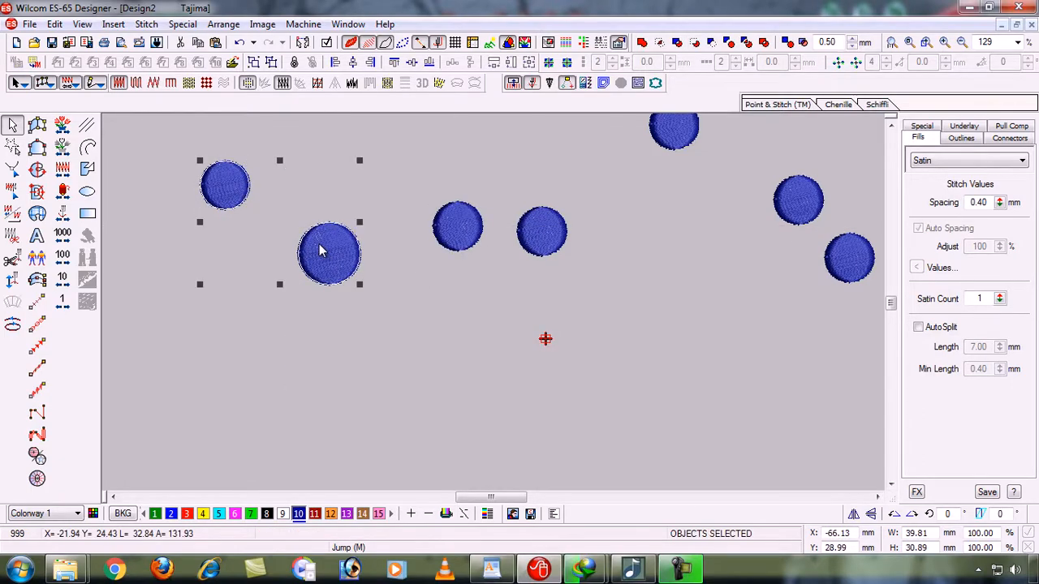
{"action": "left_click", "coordinate": [453, 225], "text": "ctrl"}
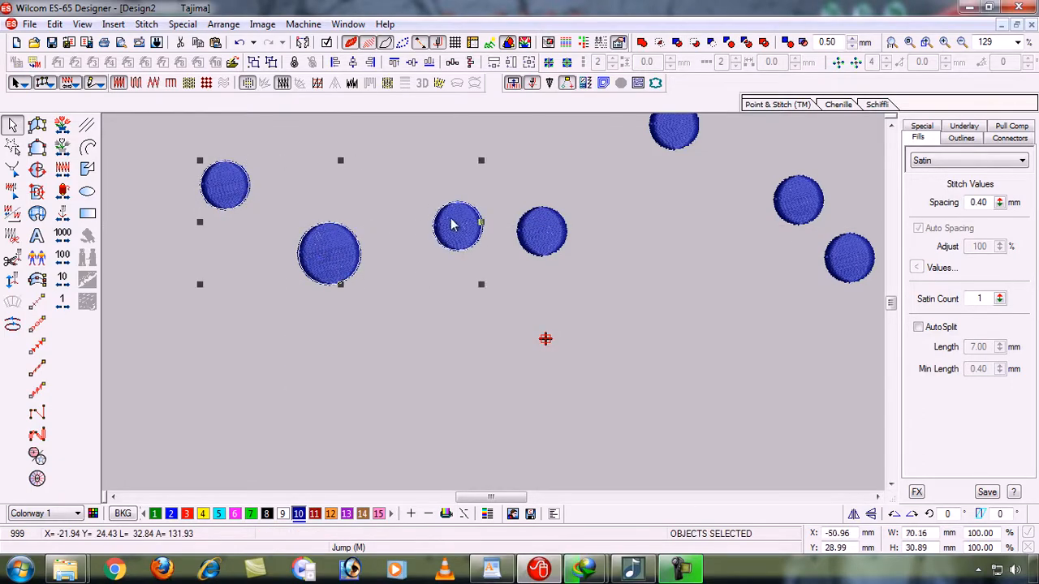
{"action": "left_click", "coordinate": [413, 65]}
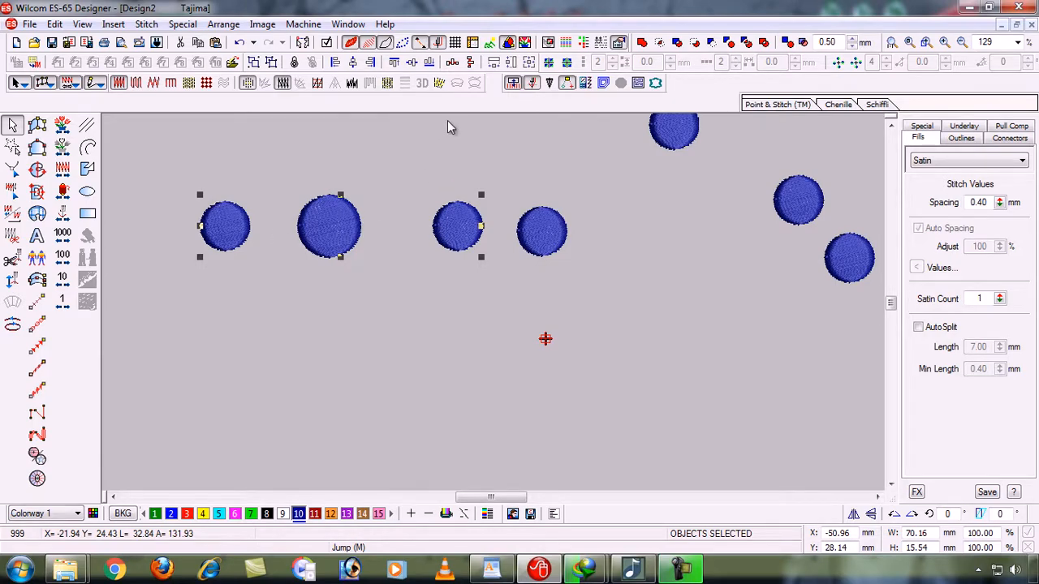
{"action": "left_click", "coordinate": [452, 64]}
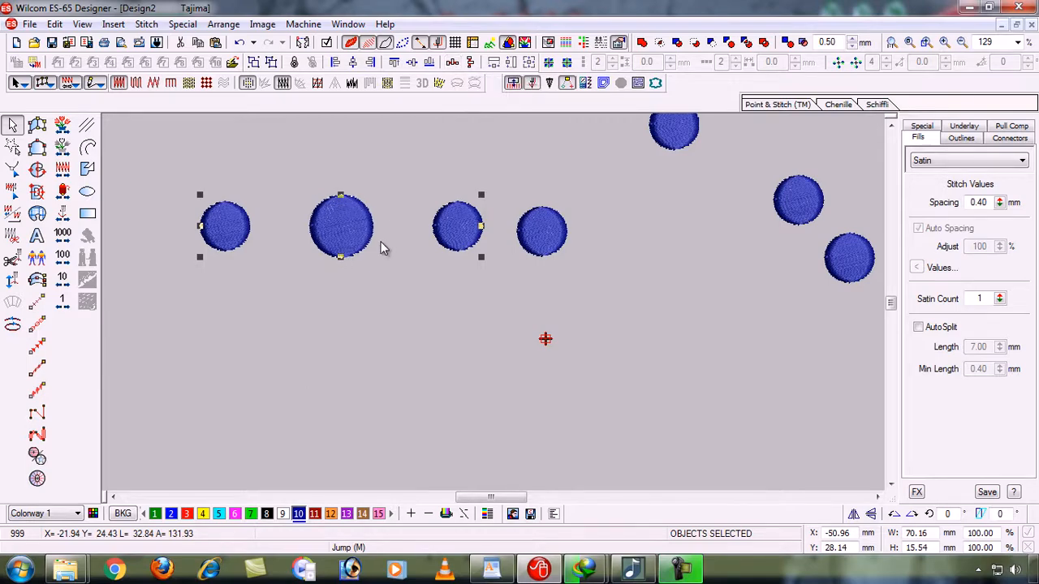
{"action": "left_click", "coordinate": [389, 307]}
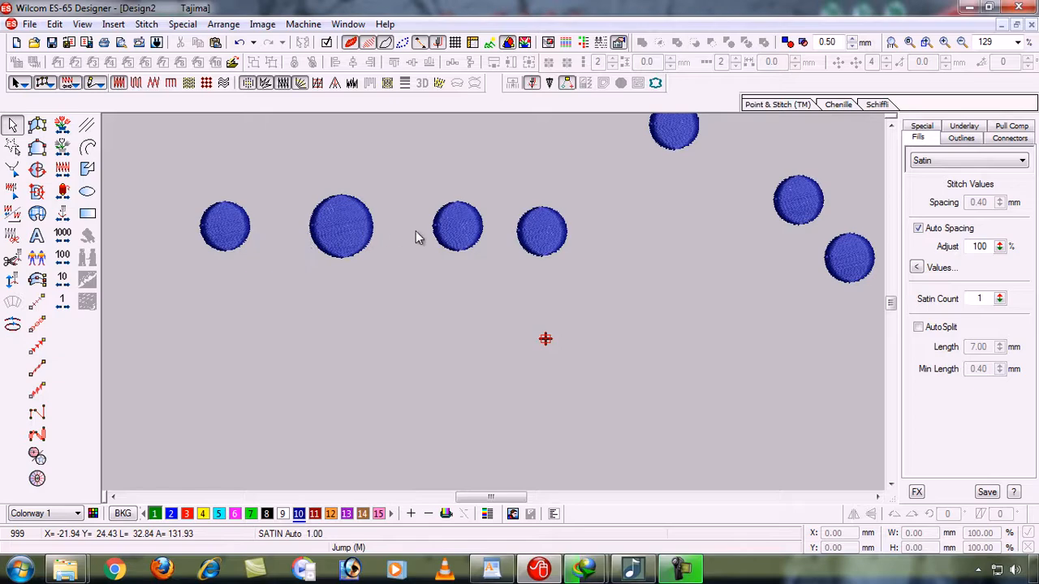
Step: Make the large circle the same width and height as the leftmost circle, then clear the selection
{"action": "key", "text": "0"}
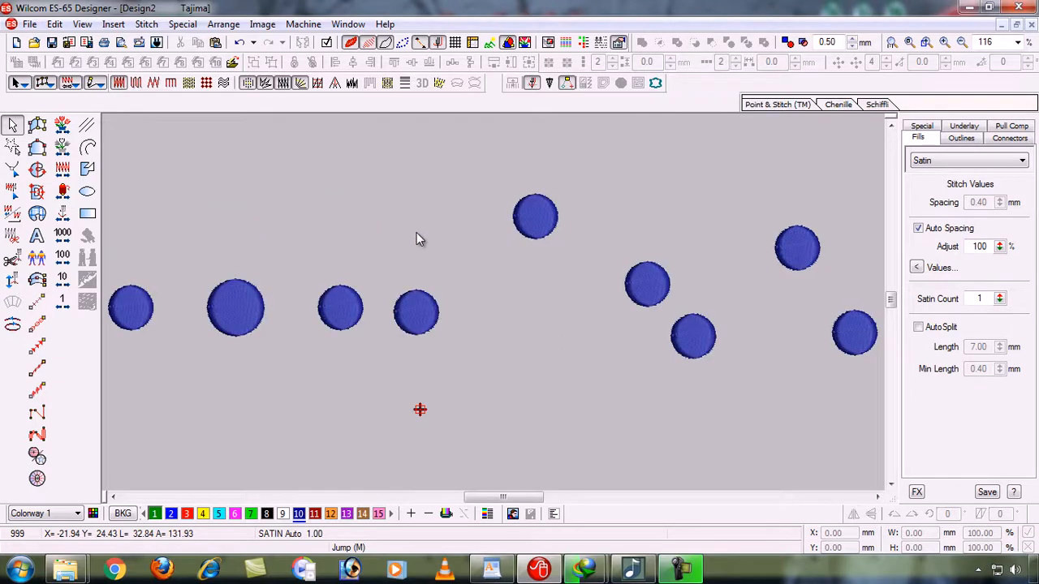
{"action": "left_click", "coordinate": [239, 303]}
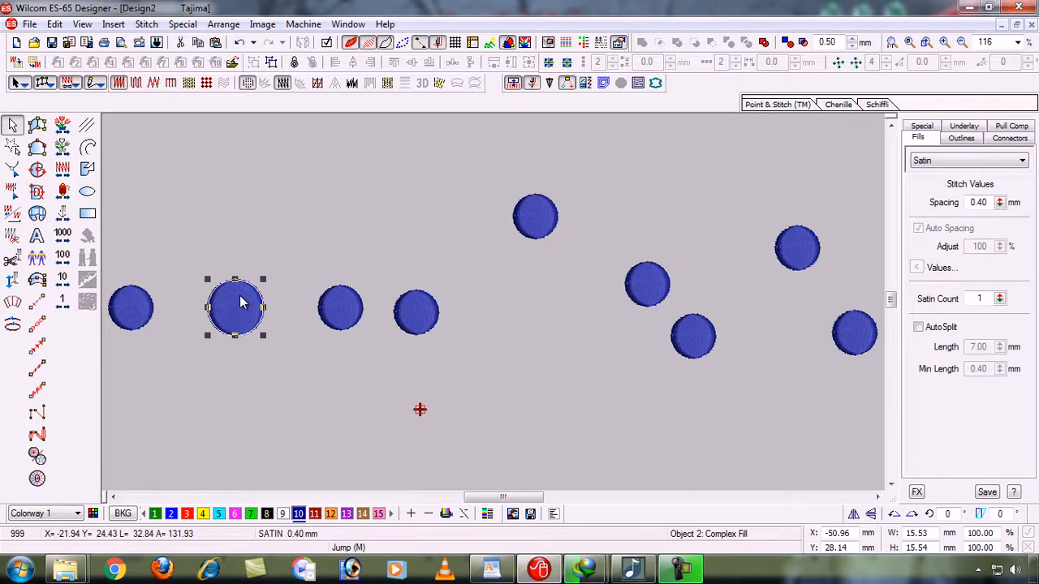
{"action": "left_click", "coordinate": [131, 317], "text": "ctrl"}
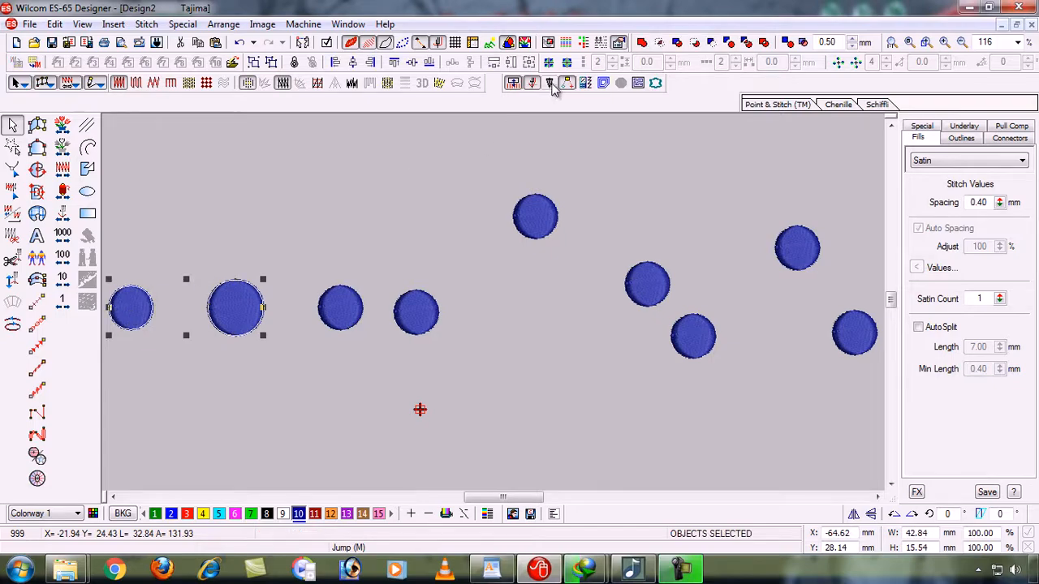
{"action": "left_click", "coordinate": [550, 85]}
{"action": "left_click", "coordinate": [189, 314]}
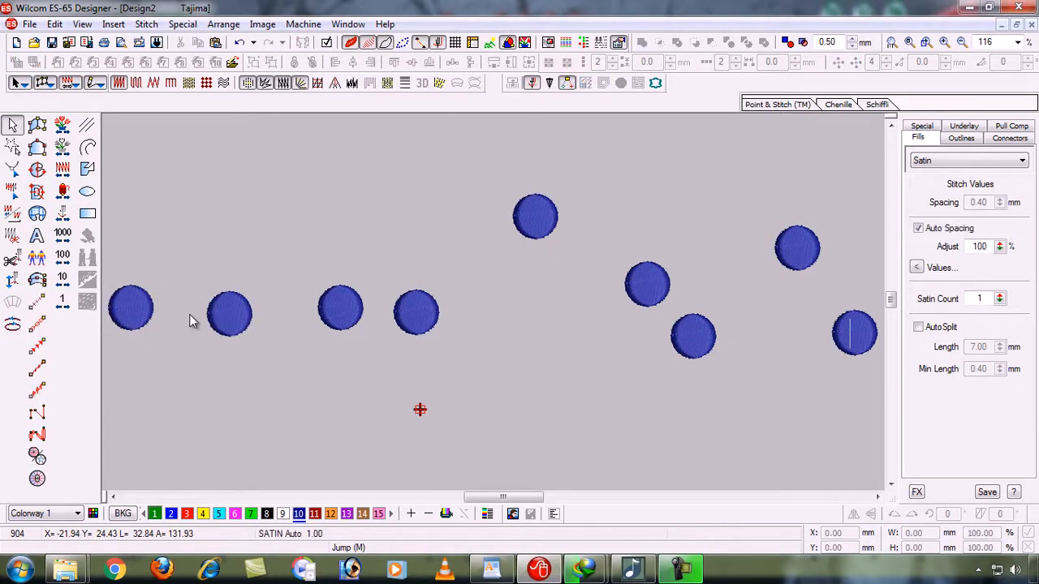
Step: Align all nine circles along a common horizontal centre line at the rightmost circle's height and space them evenly across
{"action": "left_click", "coordinate": [147, 316]}
{"action": "key", "text": "ctrl+a"}
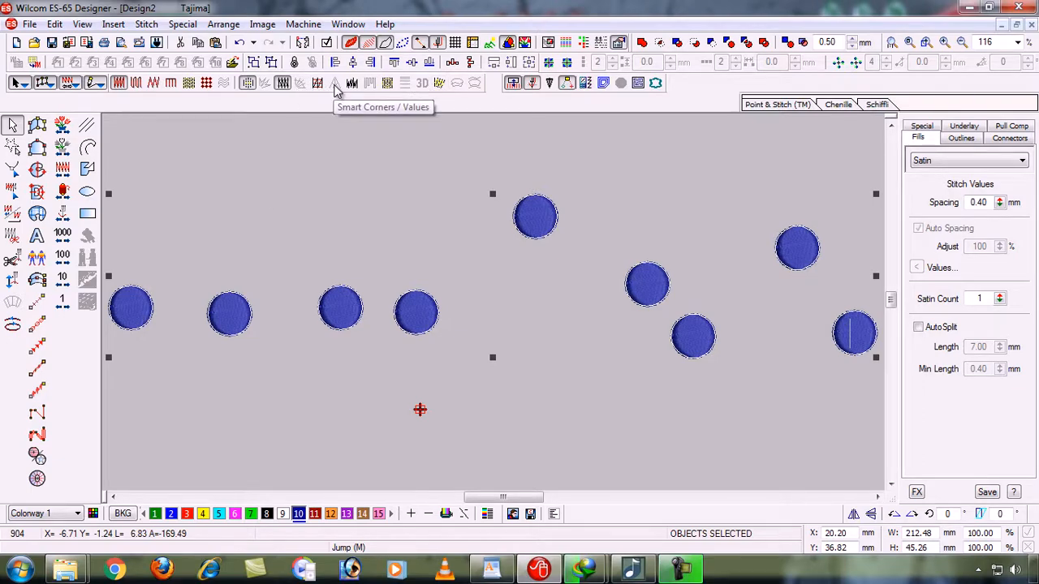
{"action": "left_click", "coordinate": [412, 63]}
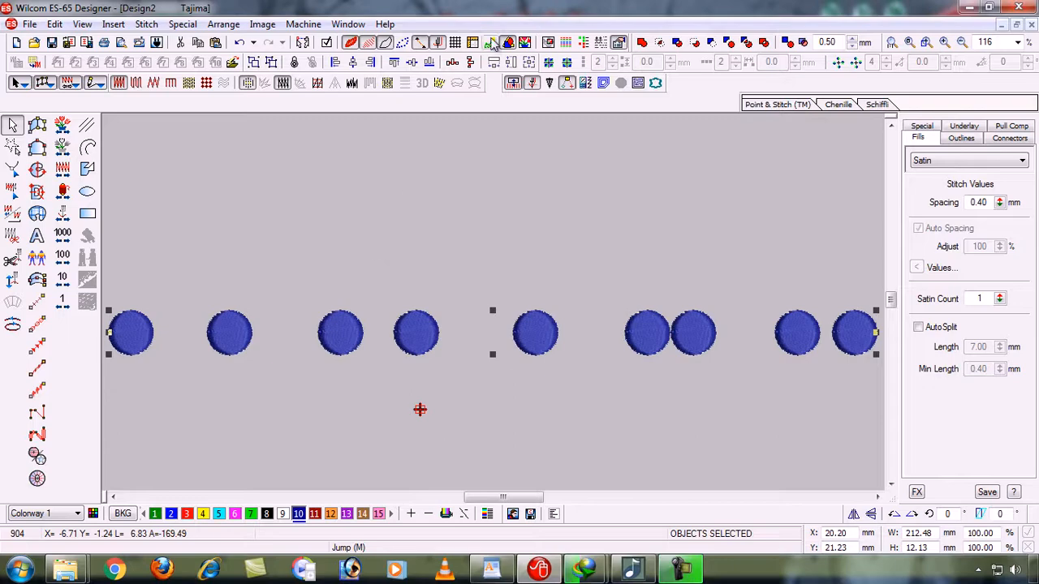
{"action": "left_click", "coordinate": [455, 66]}
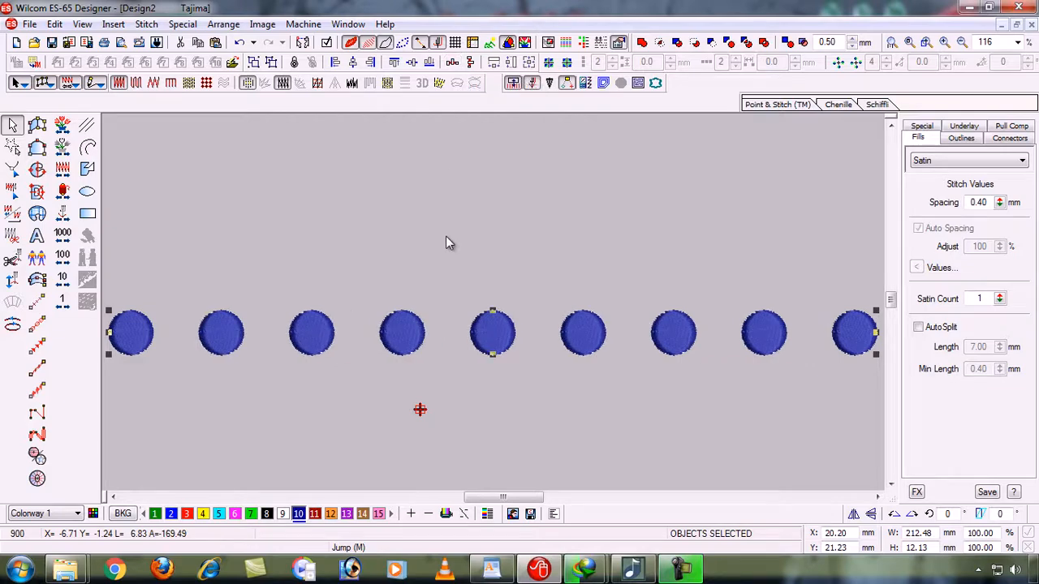
{"action": "left_click", "coordinate": [501, 231]}
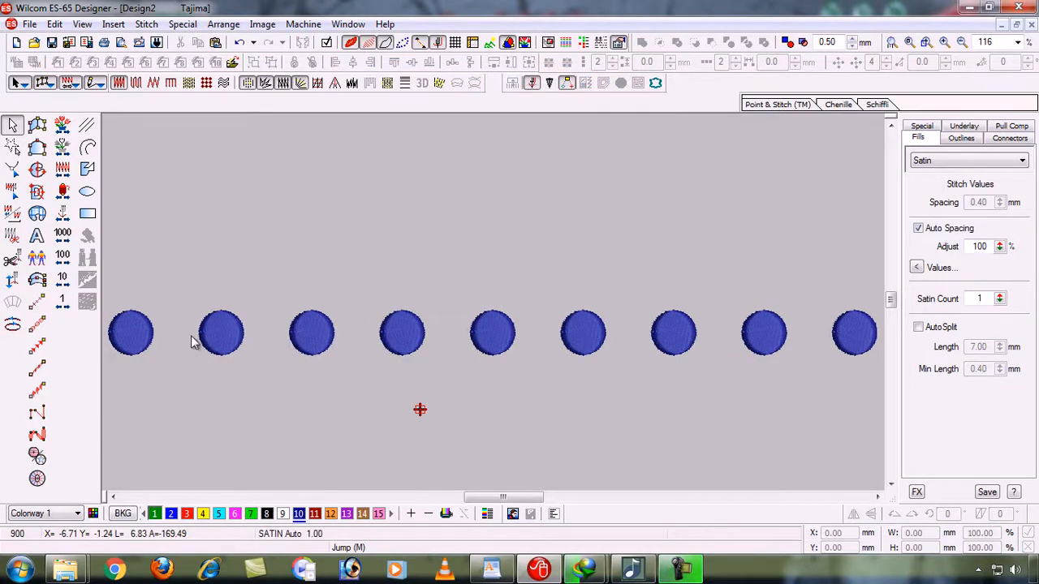
Step: Minimize the embroidery design window to show the desktop
{"action": "scroll", "coordinate": [613, 349], "scroll_direction": "down", "scroll_amount": 1}
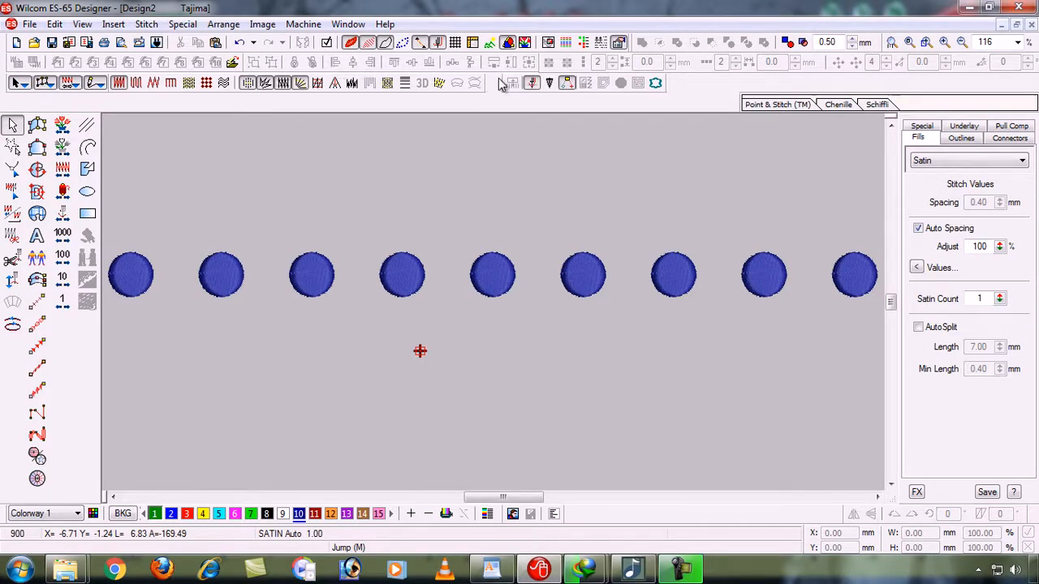
{"action": "left_click", "coordinate": [965, 7]}
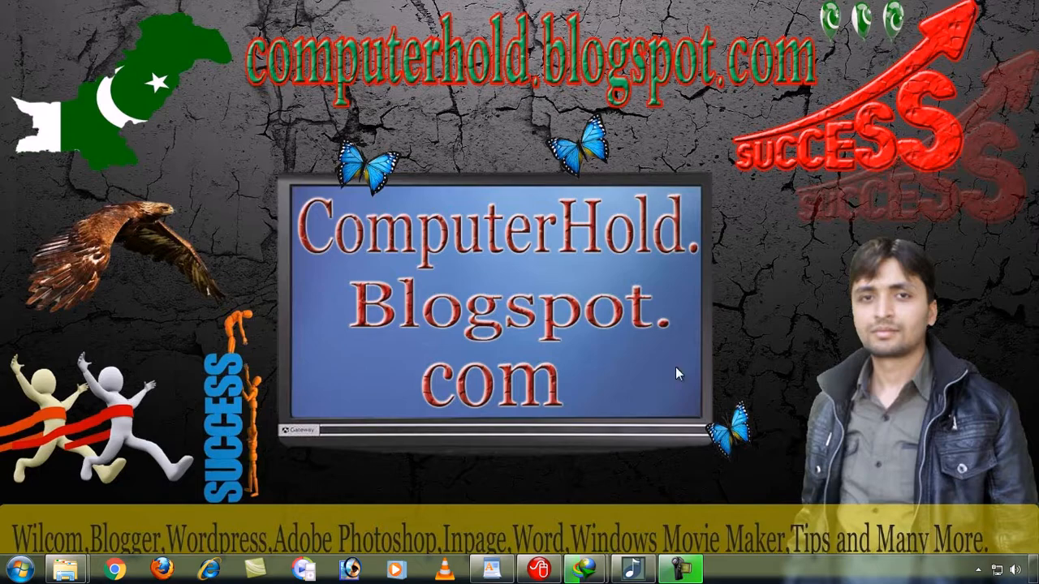